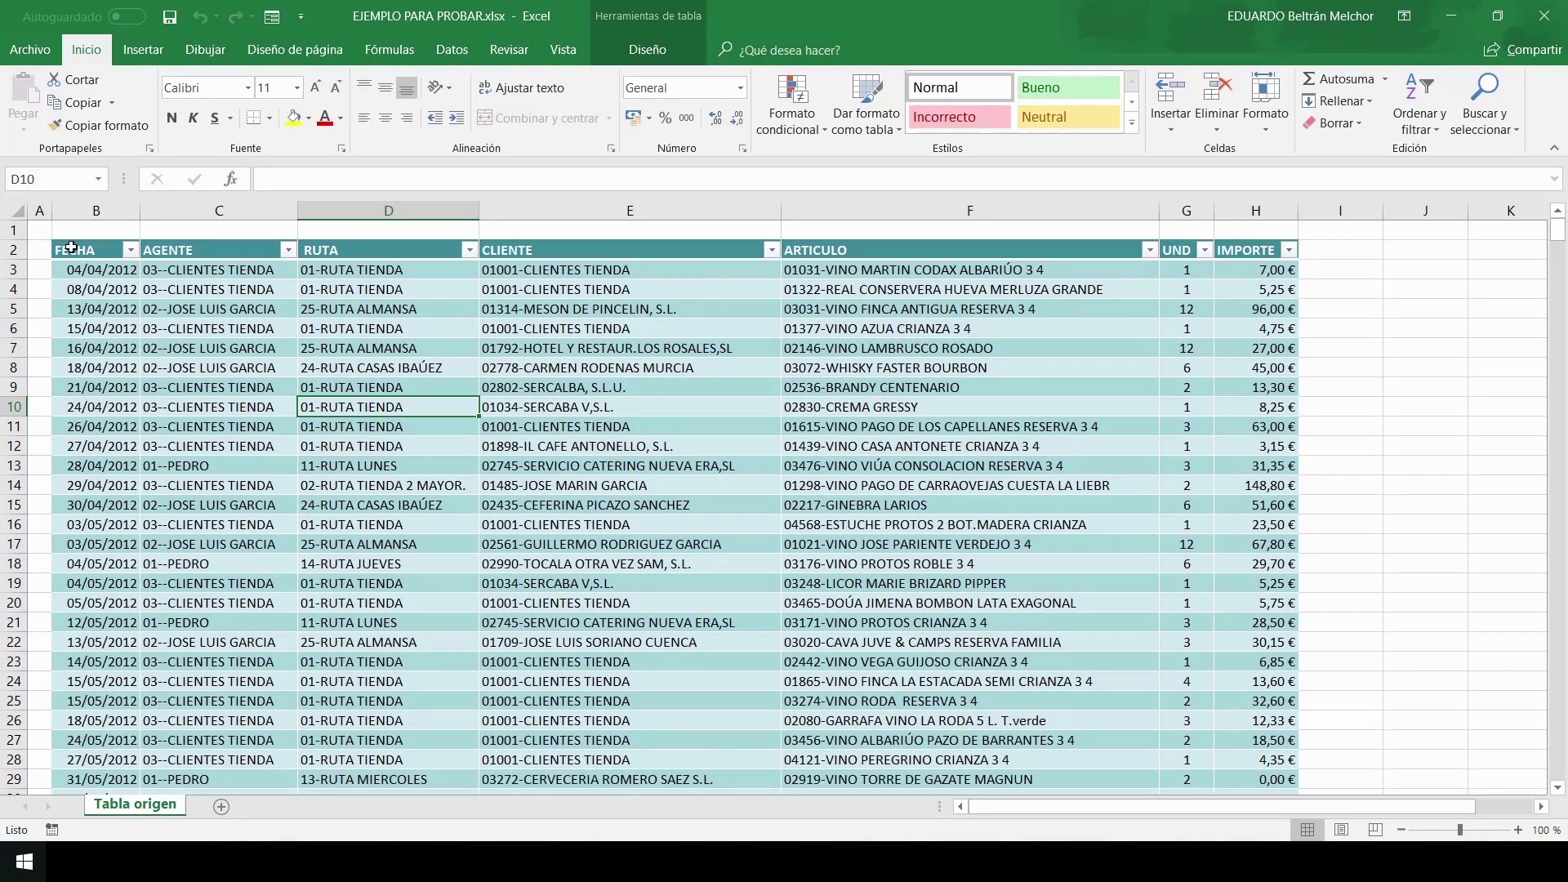
Create a pivot table on a new sheet from the whole source data table
click(50, 237)
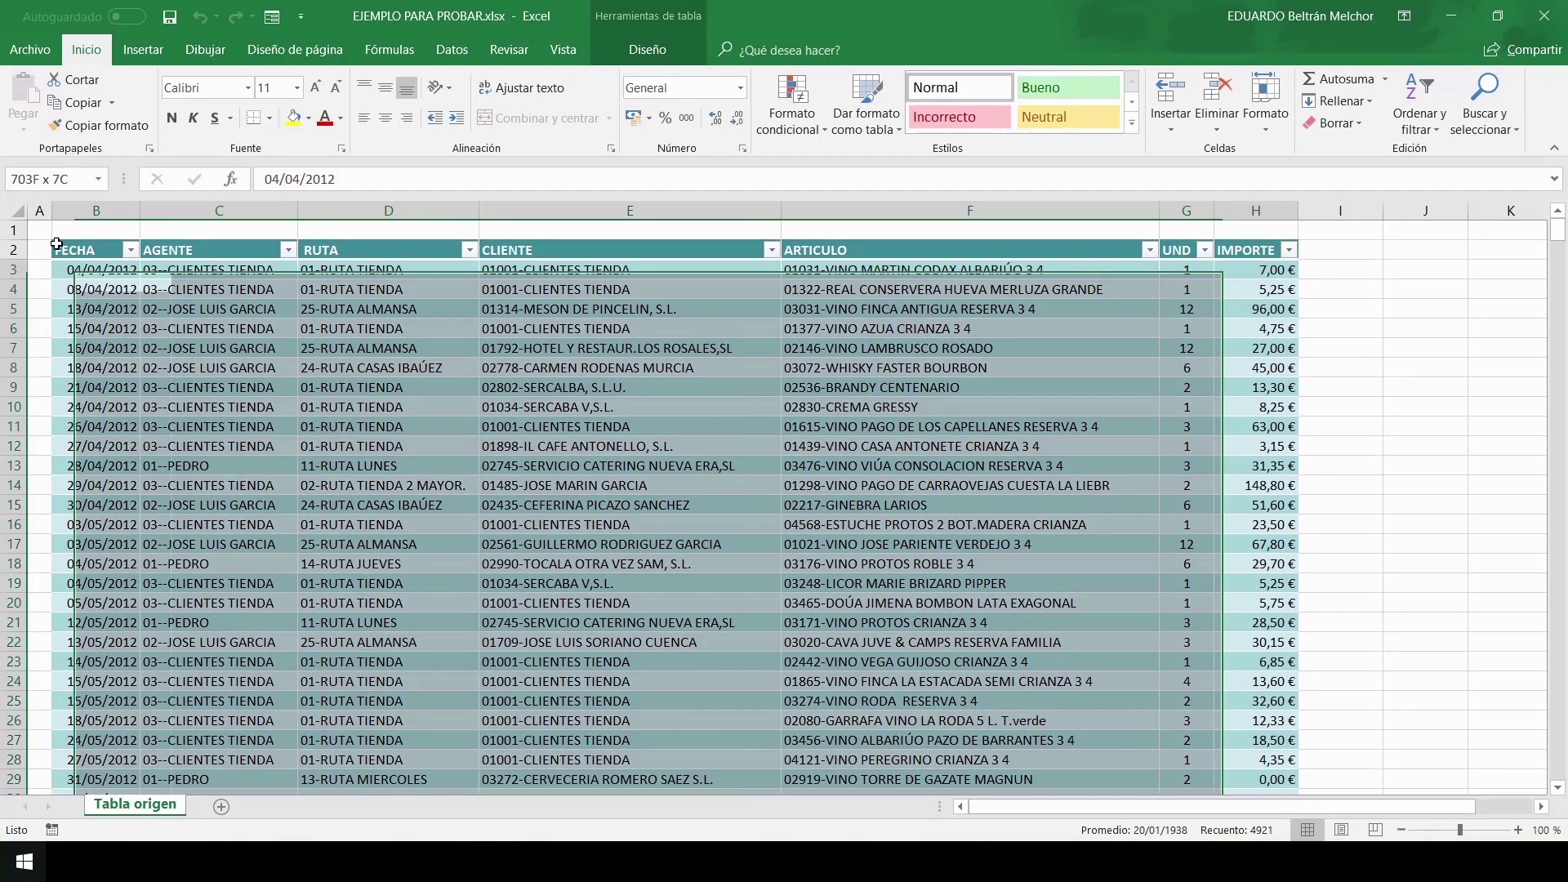
click(163, 50)
click(24, 97)
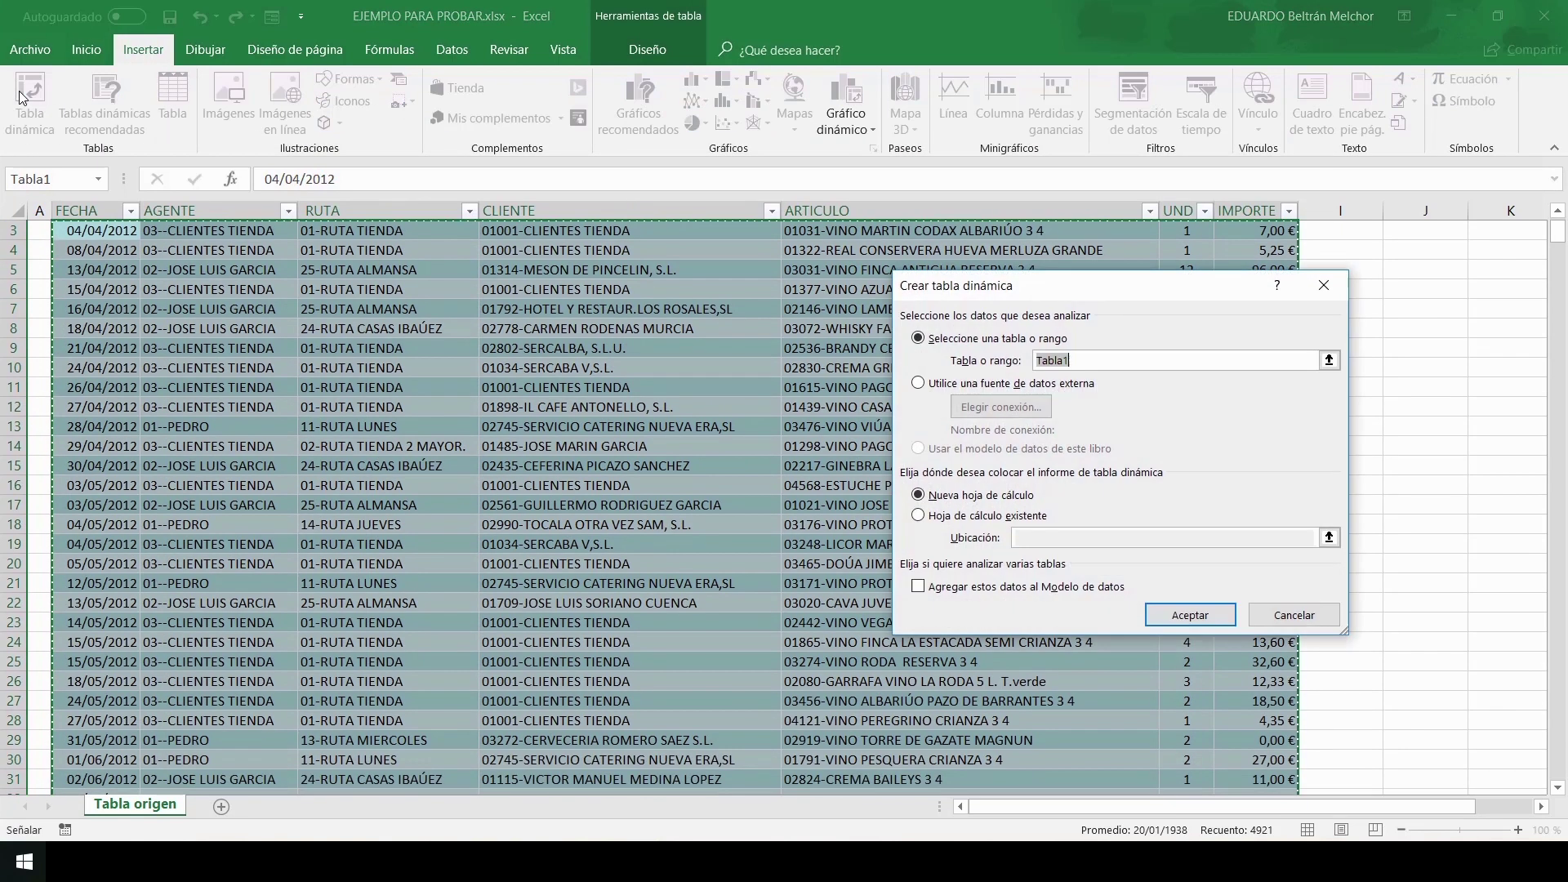
click(1189, 615)
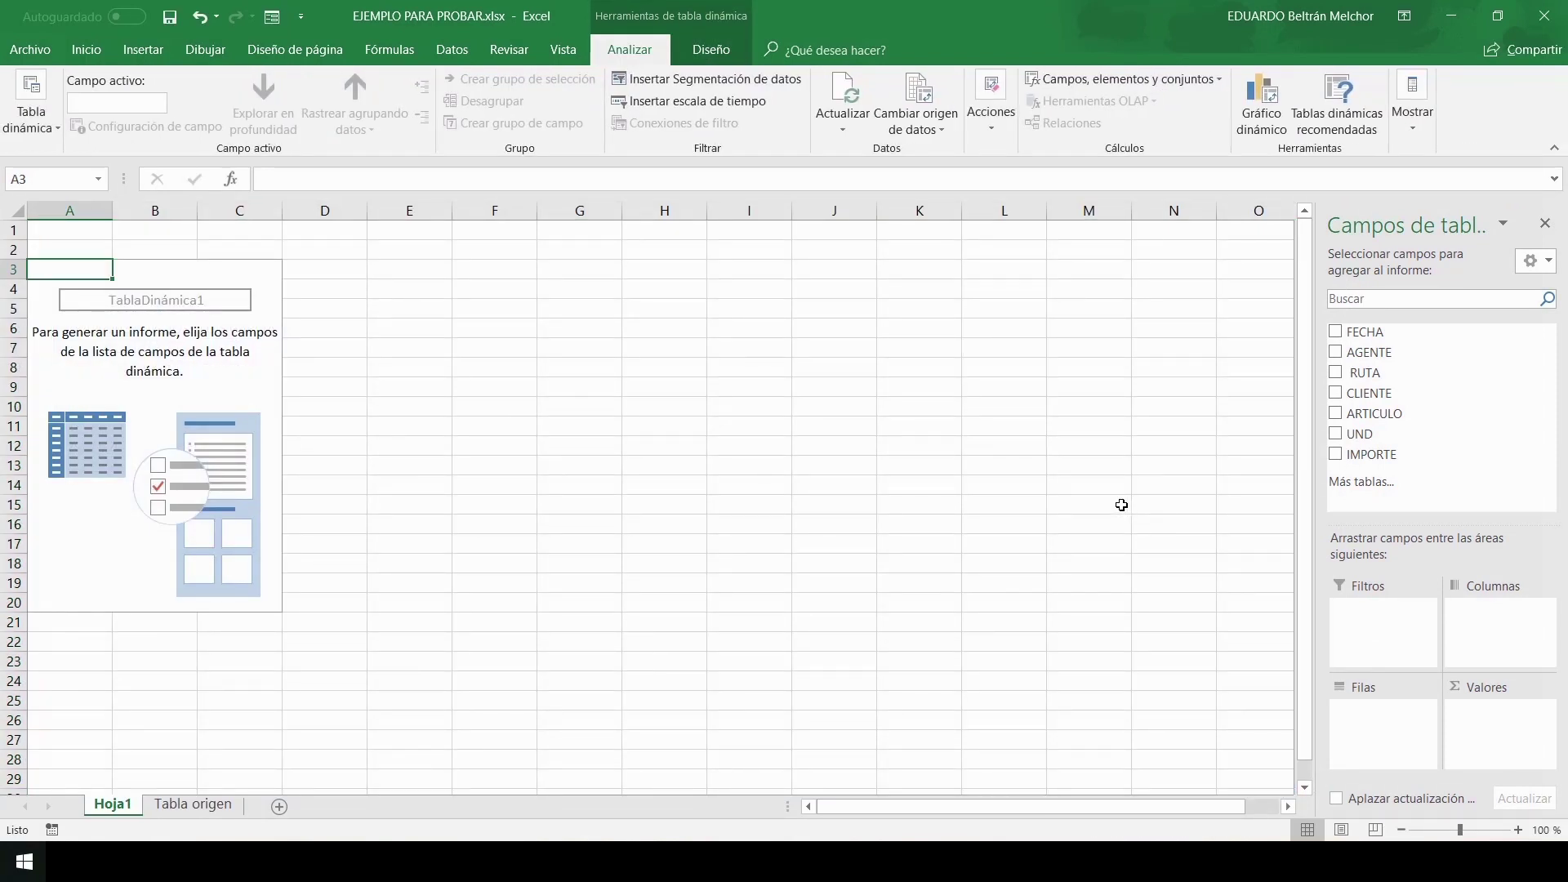
Put AGENTE in columns and months then CLIENTE in rows, dropping Años and Trimestres, and sum IMPORTE
drag(1380, 352, 1503, 621)
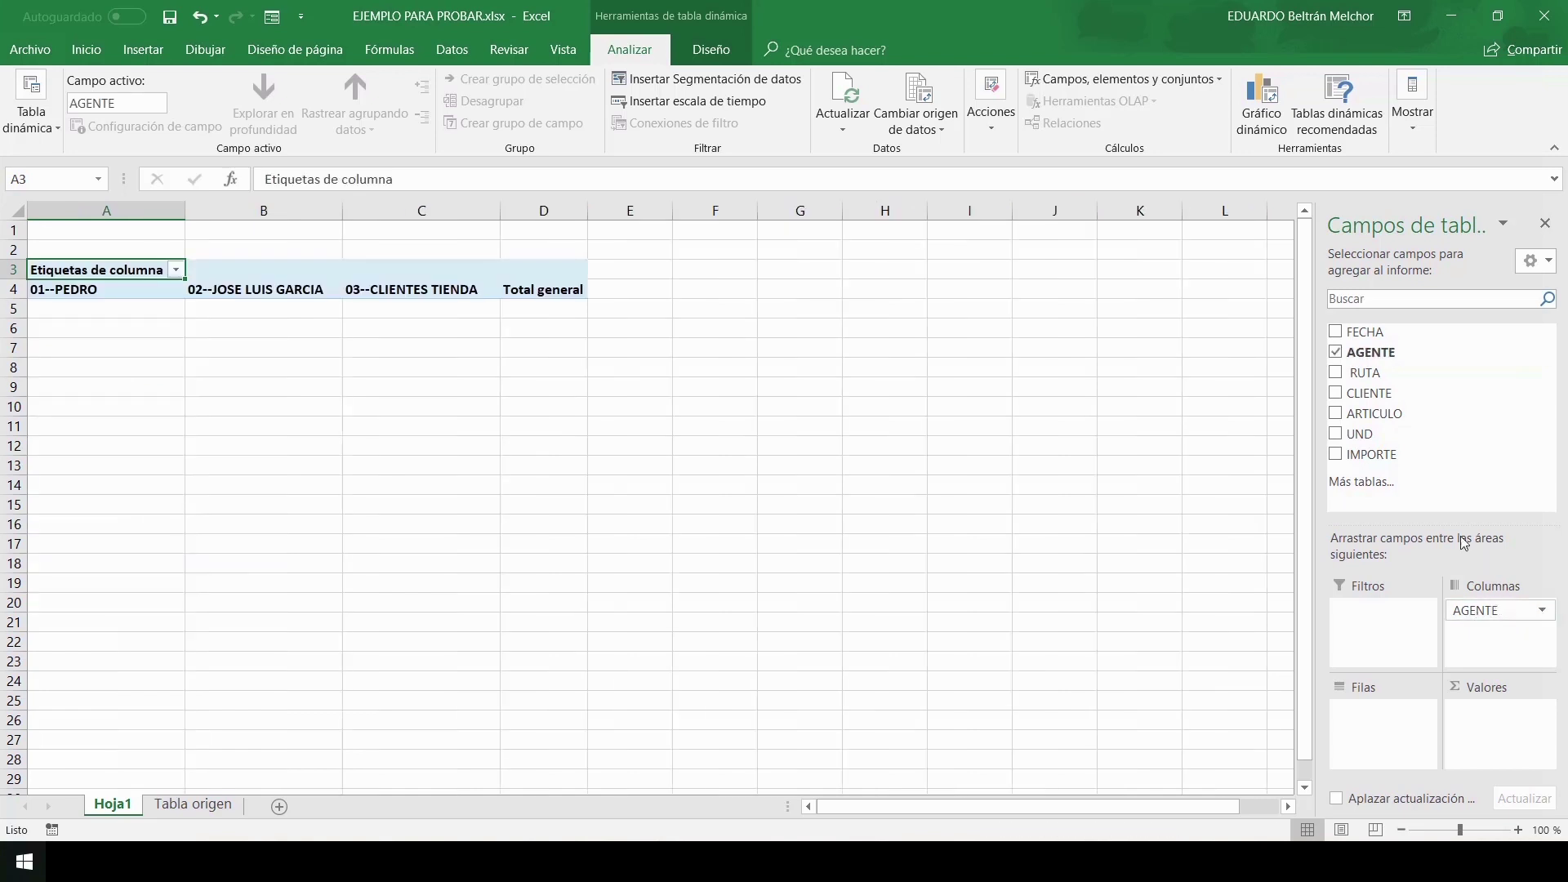
drag(1382, 334, 1397, 717)
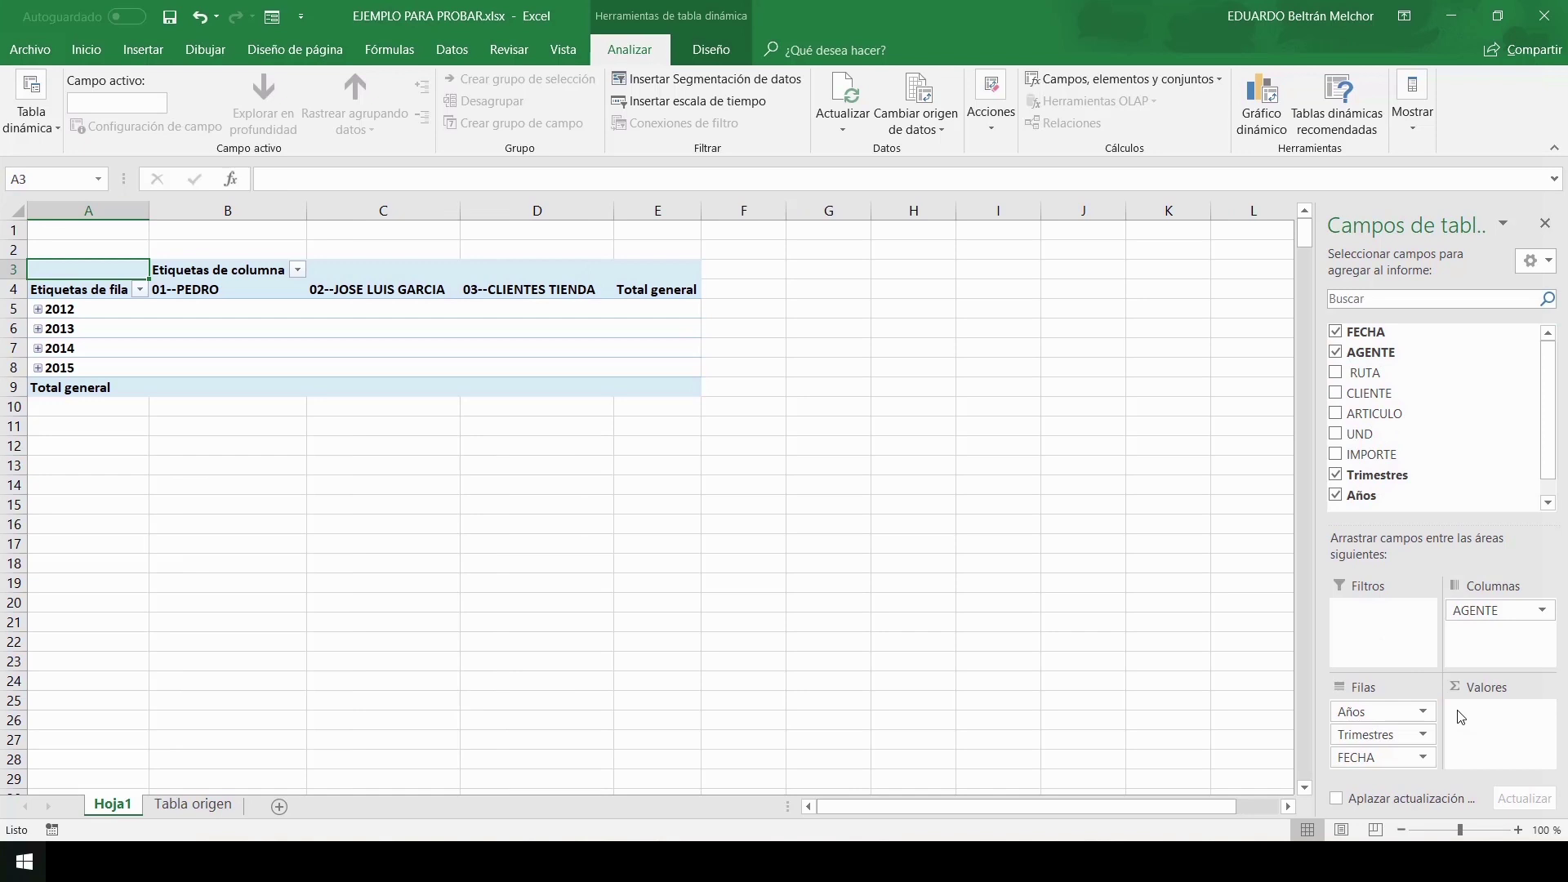
click(1371, 716)
drag(1371, 716, 1480, 514)
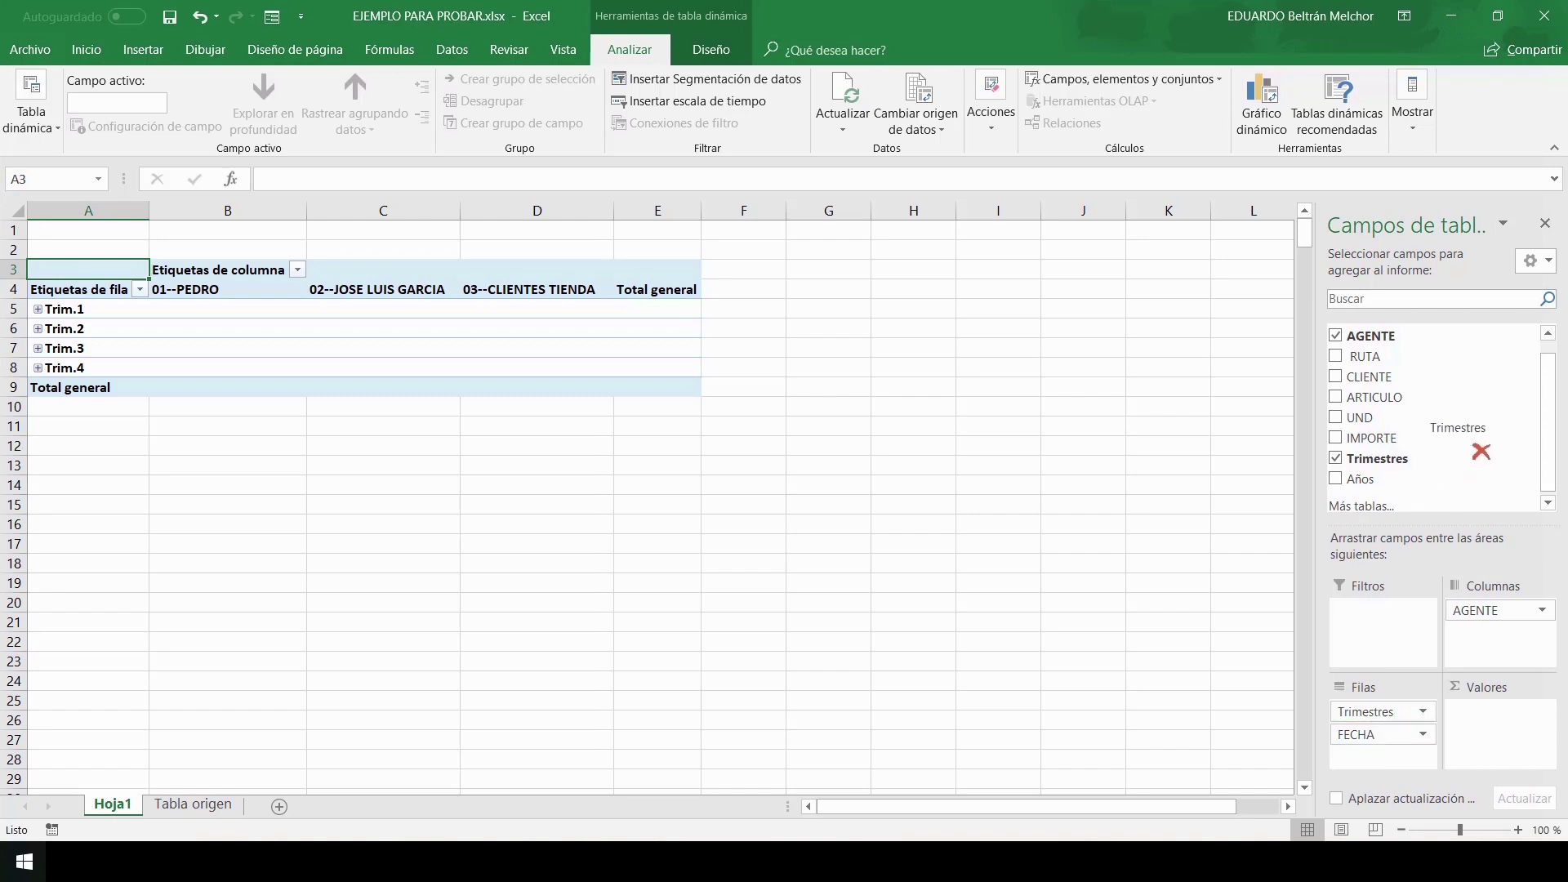
drag(1373, 713, 1476, 448)
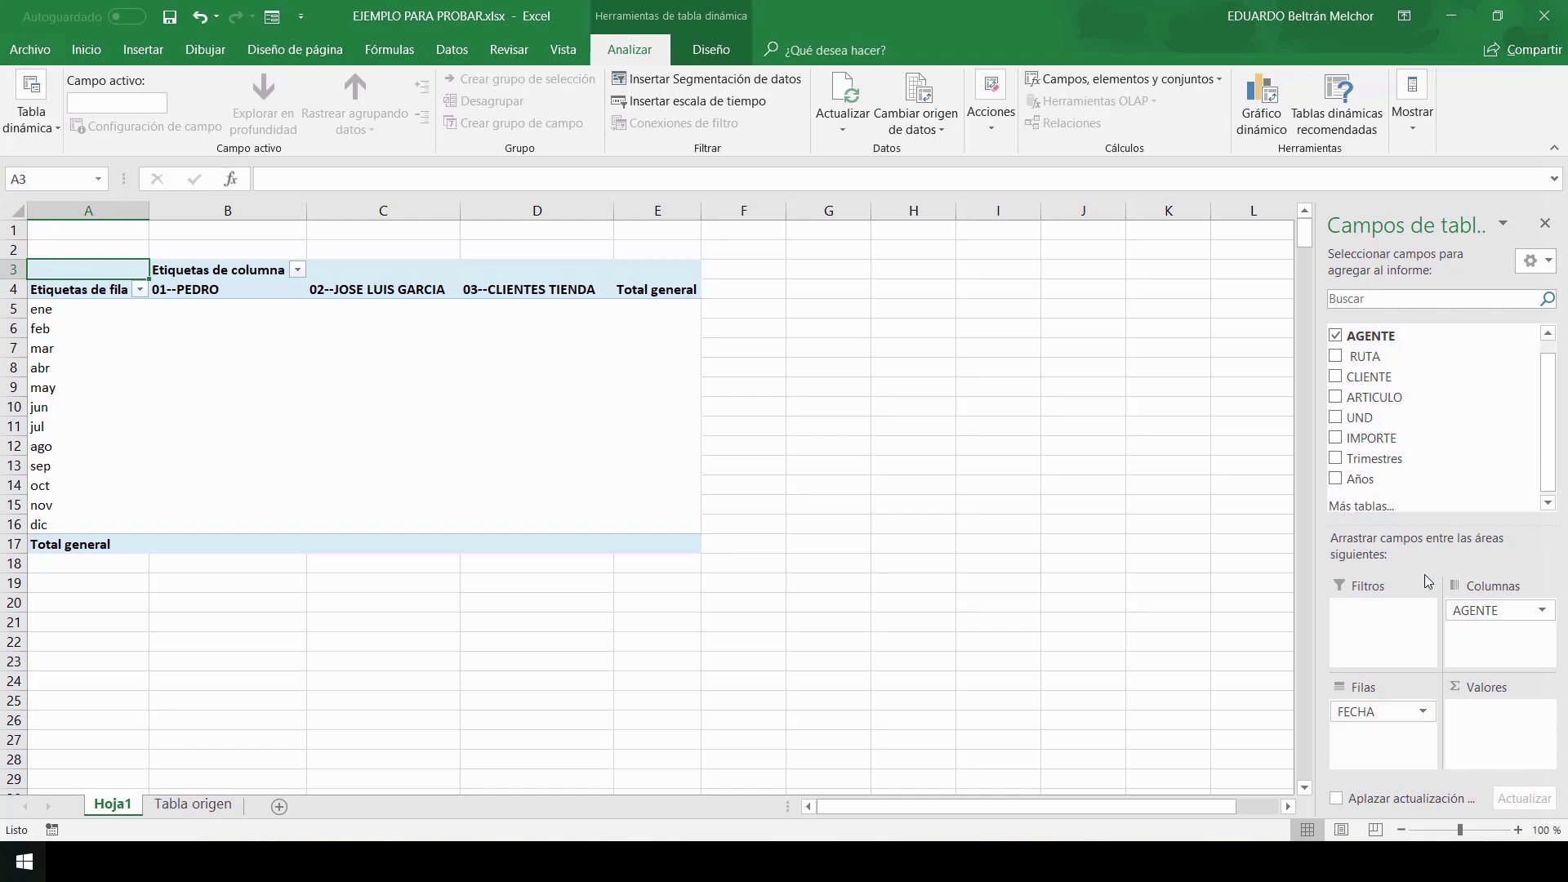
mouse_move(1360, 376)
mouse_down()
mouse_move(1388, 578)
mouse_move(1380, 735)
mouse_up()
drag(1375, 438, 1494, 719)
Scroll through the pivot to review IMPORTE totals by client and month, e.g. ene at 2378,84
scroll(1027, 537, down, 7)
scroll(1027, 537, down, 9)
scroll(1026, 537, up, 12)
scroll(1026, 537, up, 4)
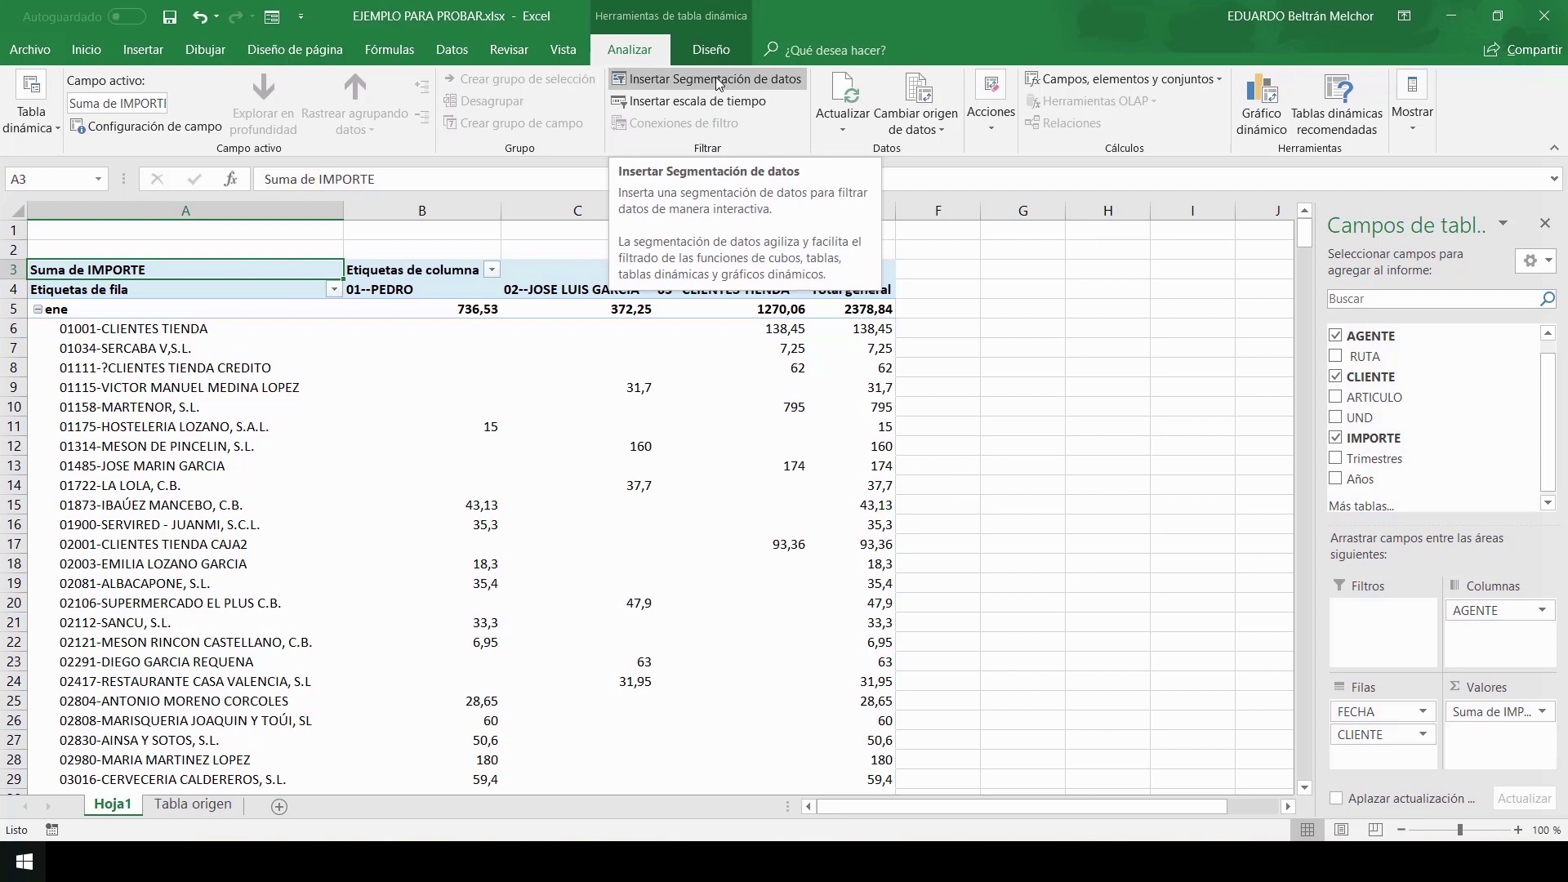
Insert a FECHA slicer and place it to the right of the pivot table
click(715, 78)
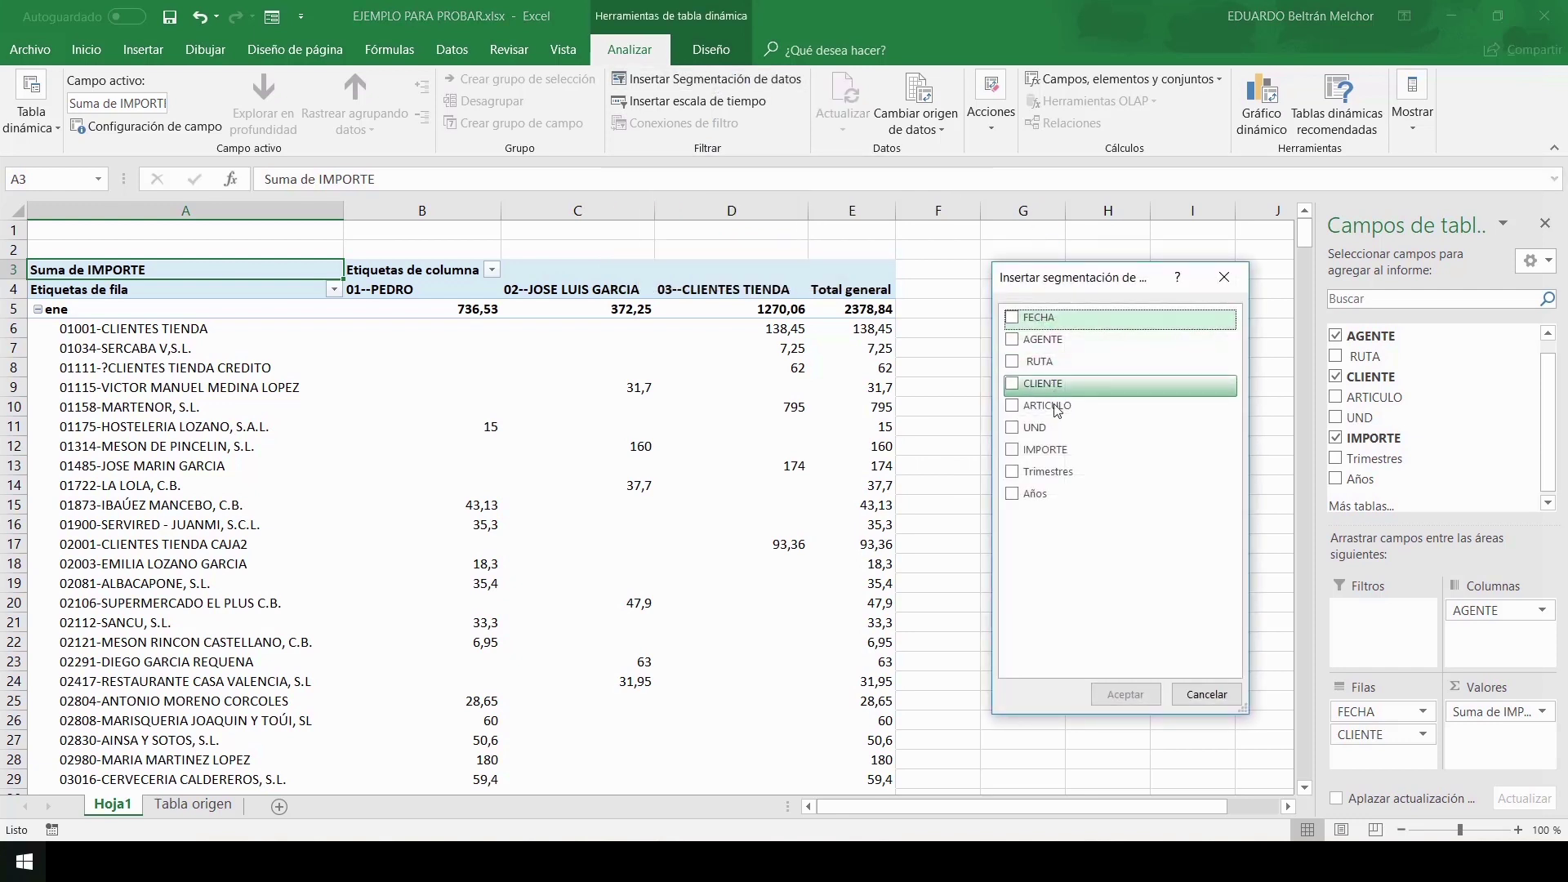
drag(1085, 281, 1056, 278)
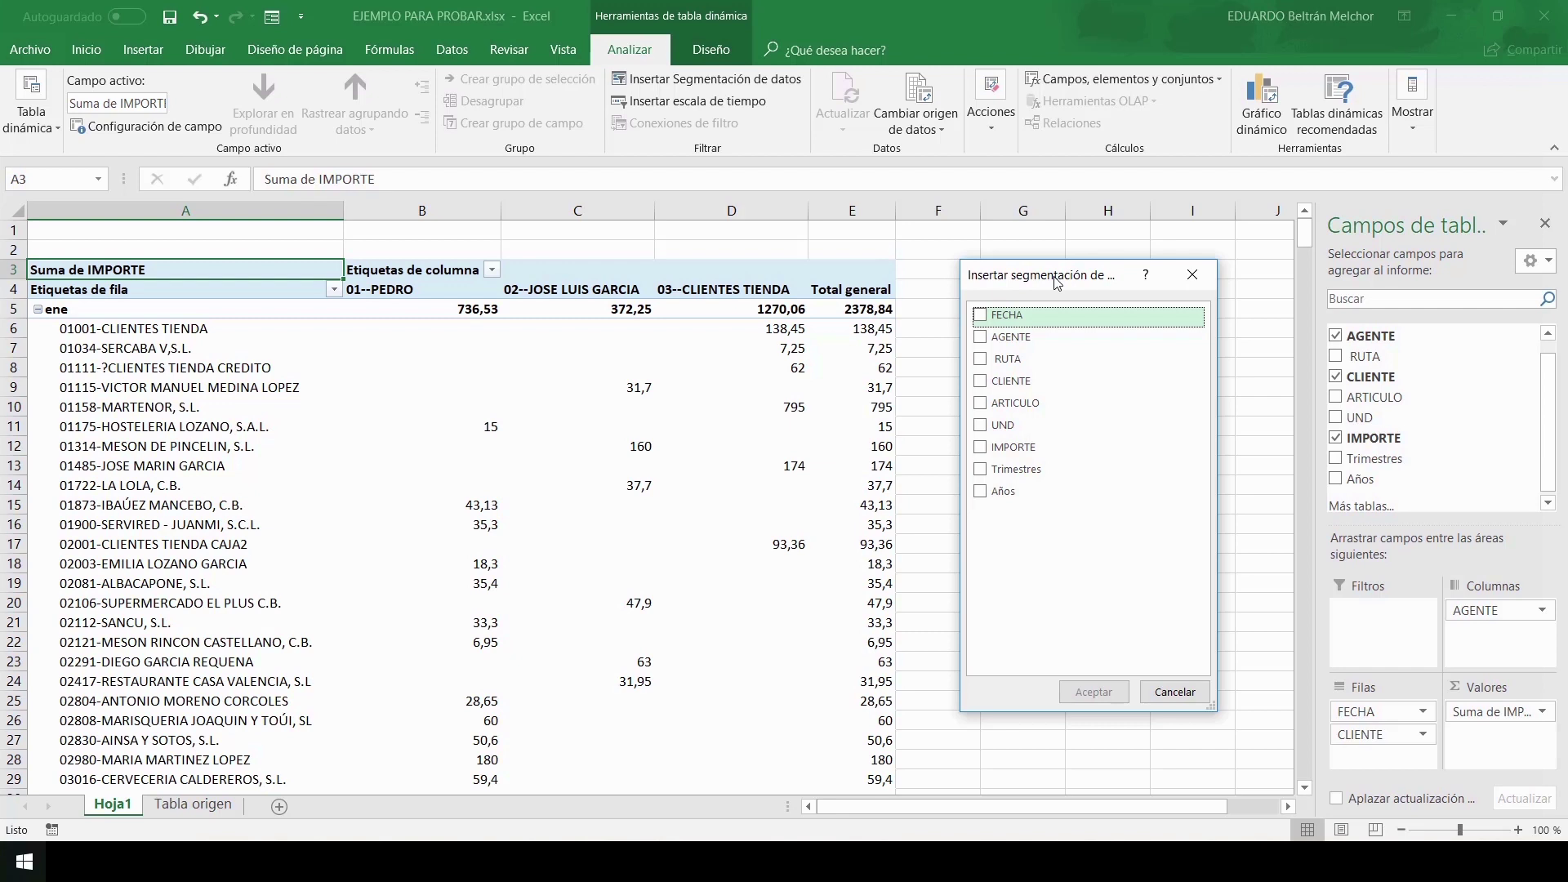
click(982, 320)
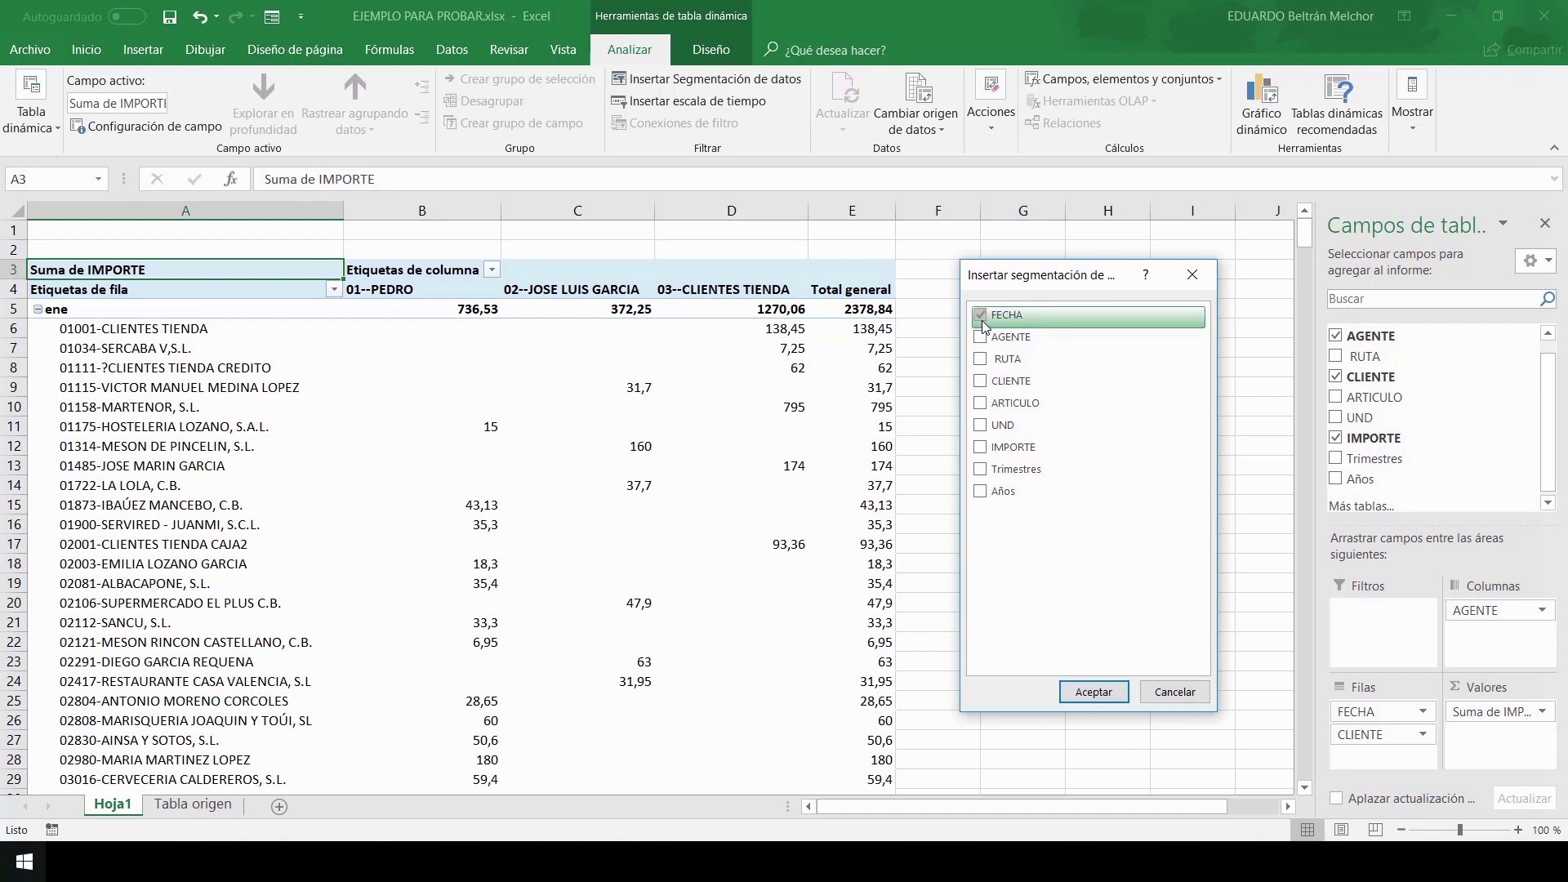
click(1092, 691)
mouse_move(636, 388)
mouse_down()
mouse_move(1074, 337)
mouse_move(978, 284)
mouse_up()
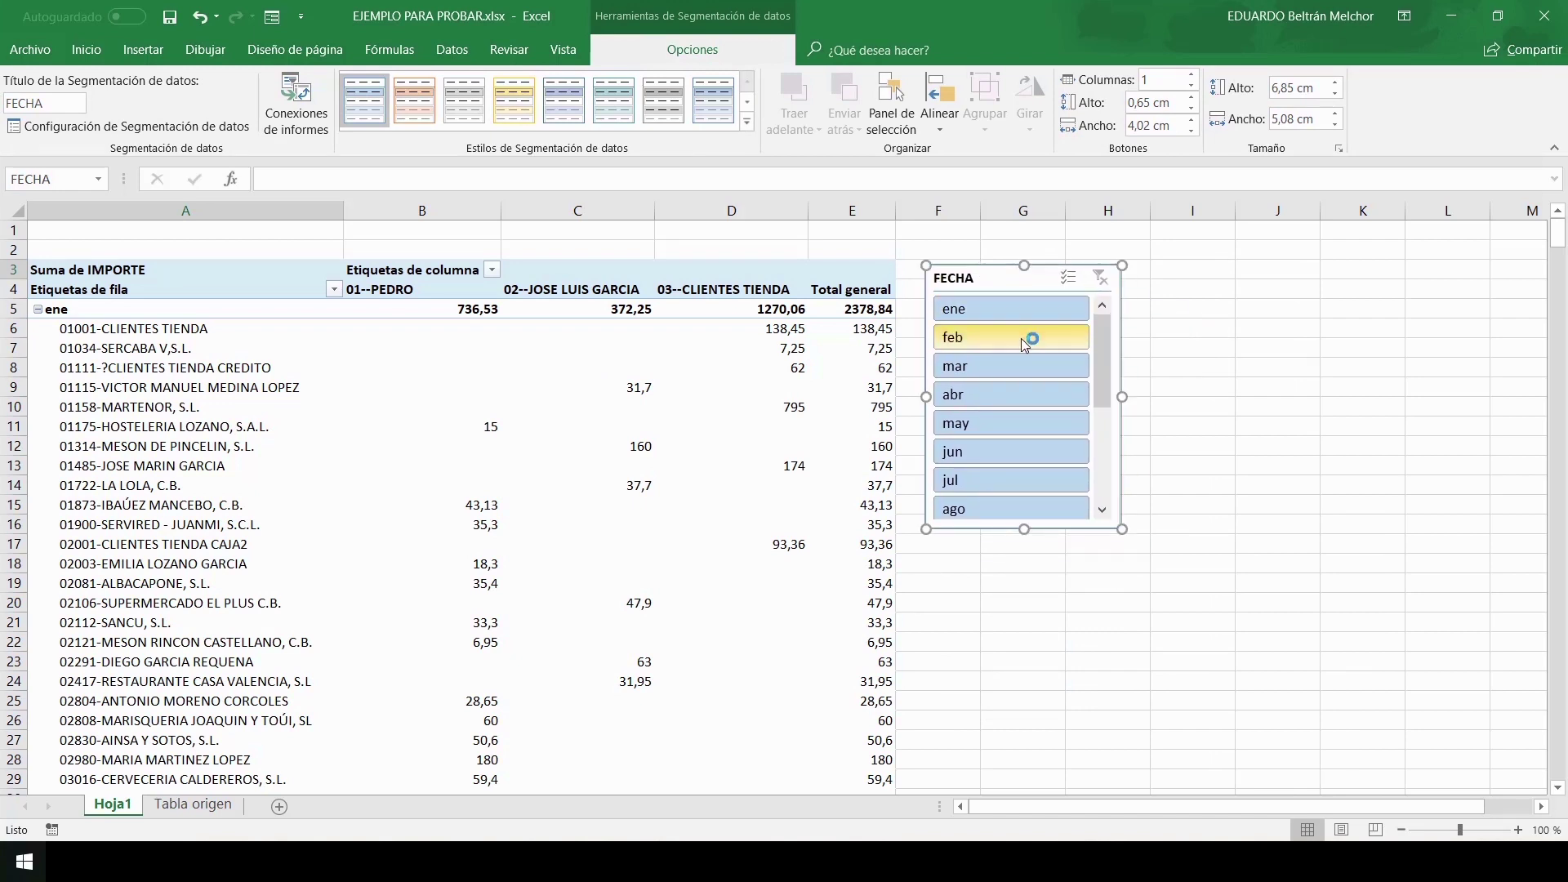
Filter the pivot to single months in turn: ene, feb, mar, may, then abr
click(994, 307)
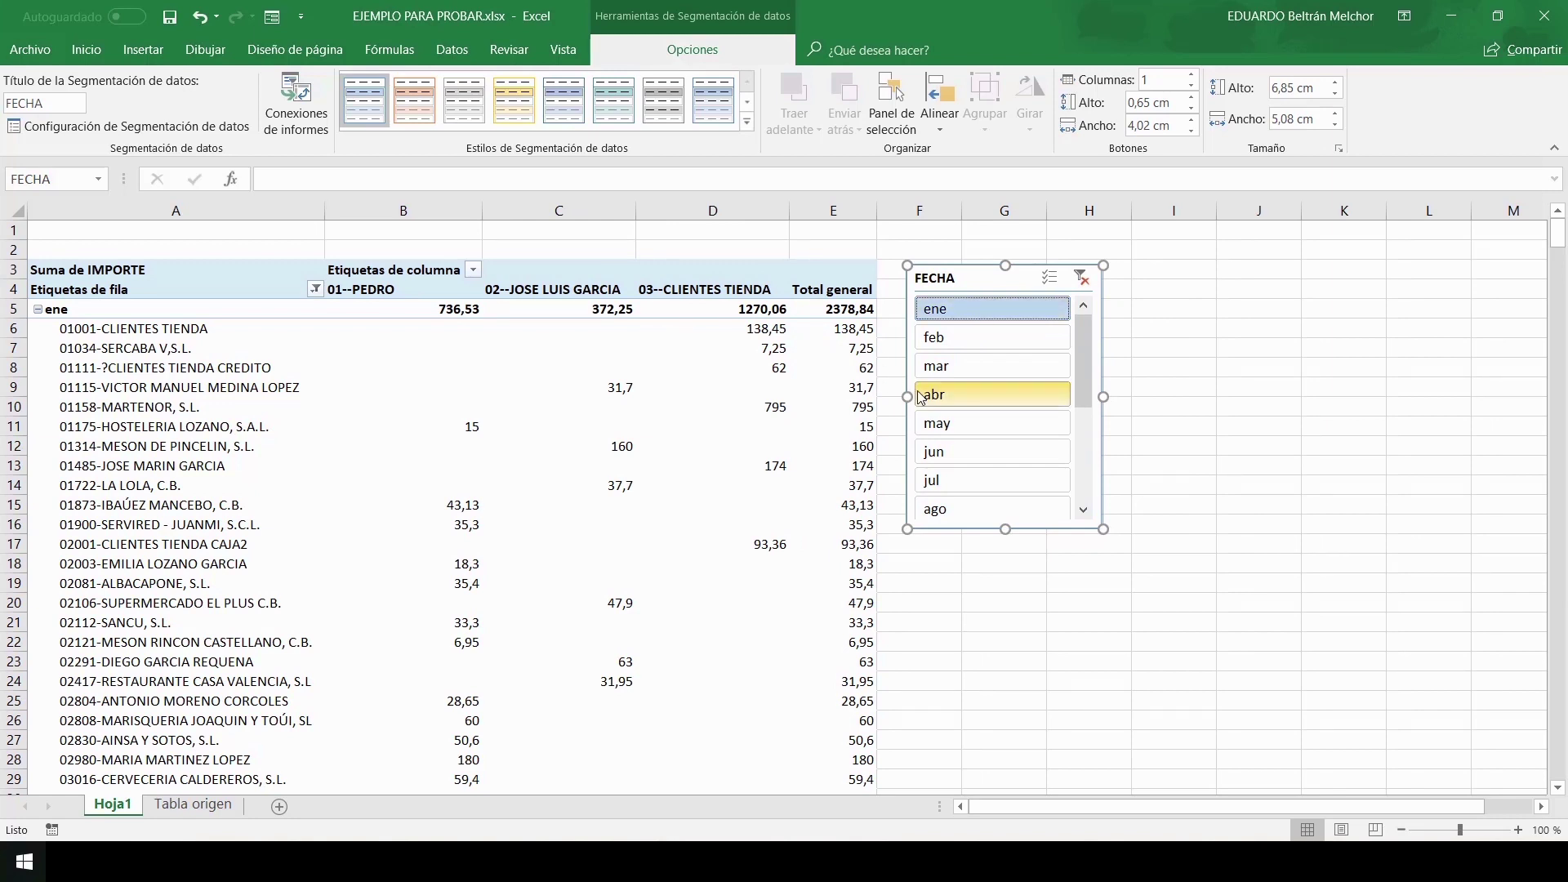
click(970, 335)
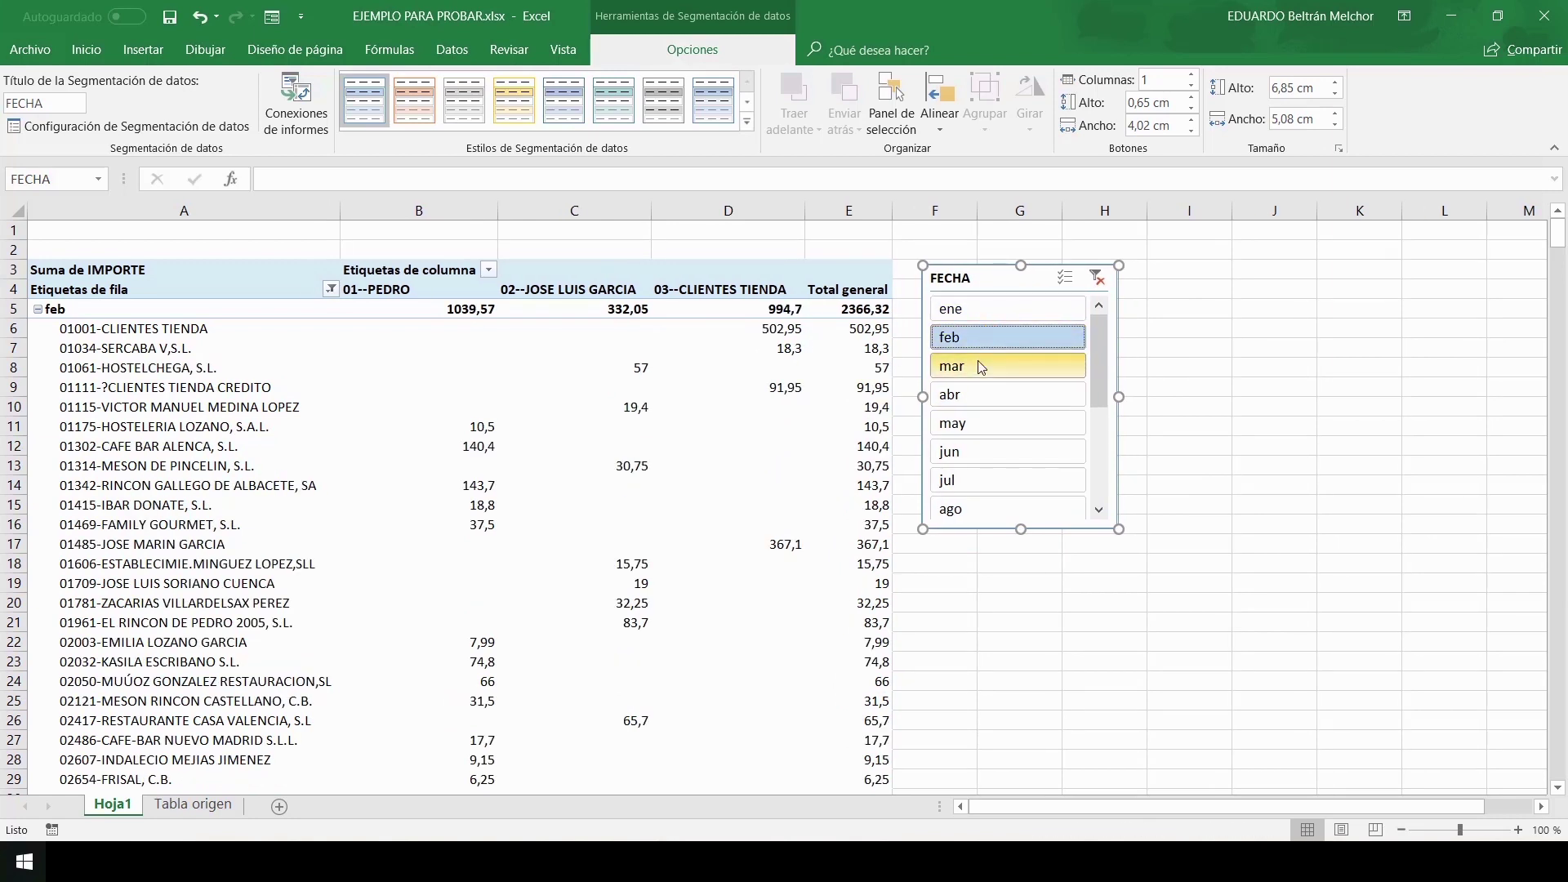
click(980, 367)
mouse_move(1080, 371)
mouse_down()
mouse_move(1105, 526)
mouse_move(1085, 368)
mouse_up()
click(1002, 421)
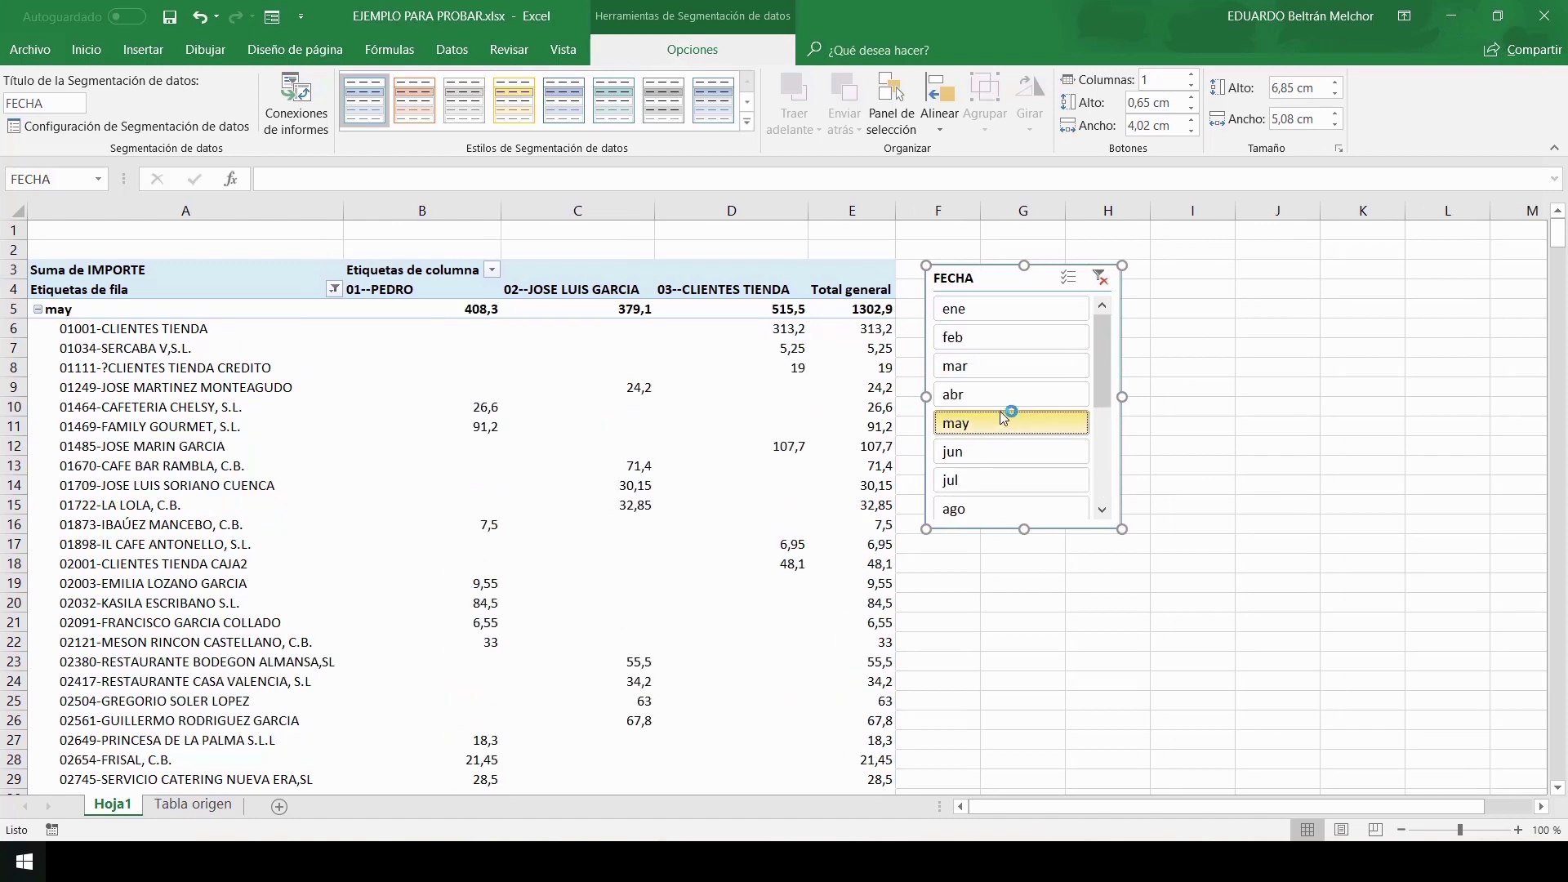
click(998, 396)
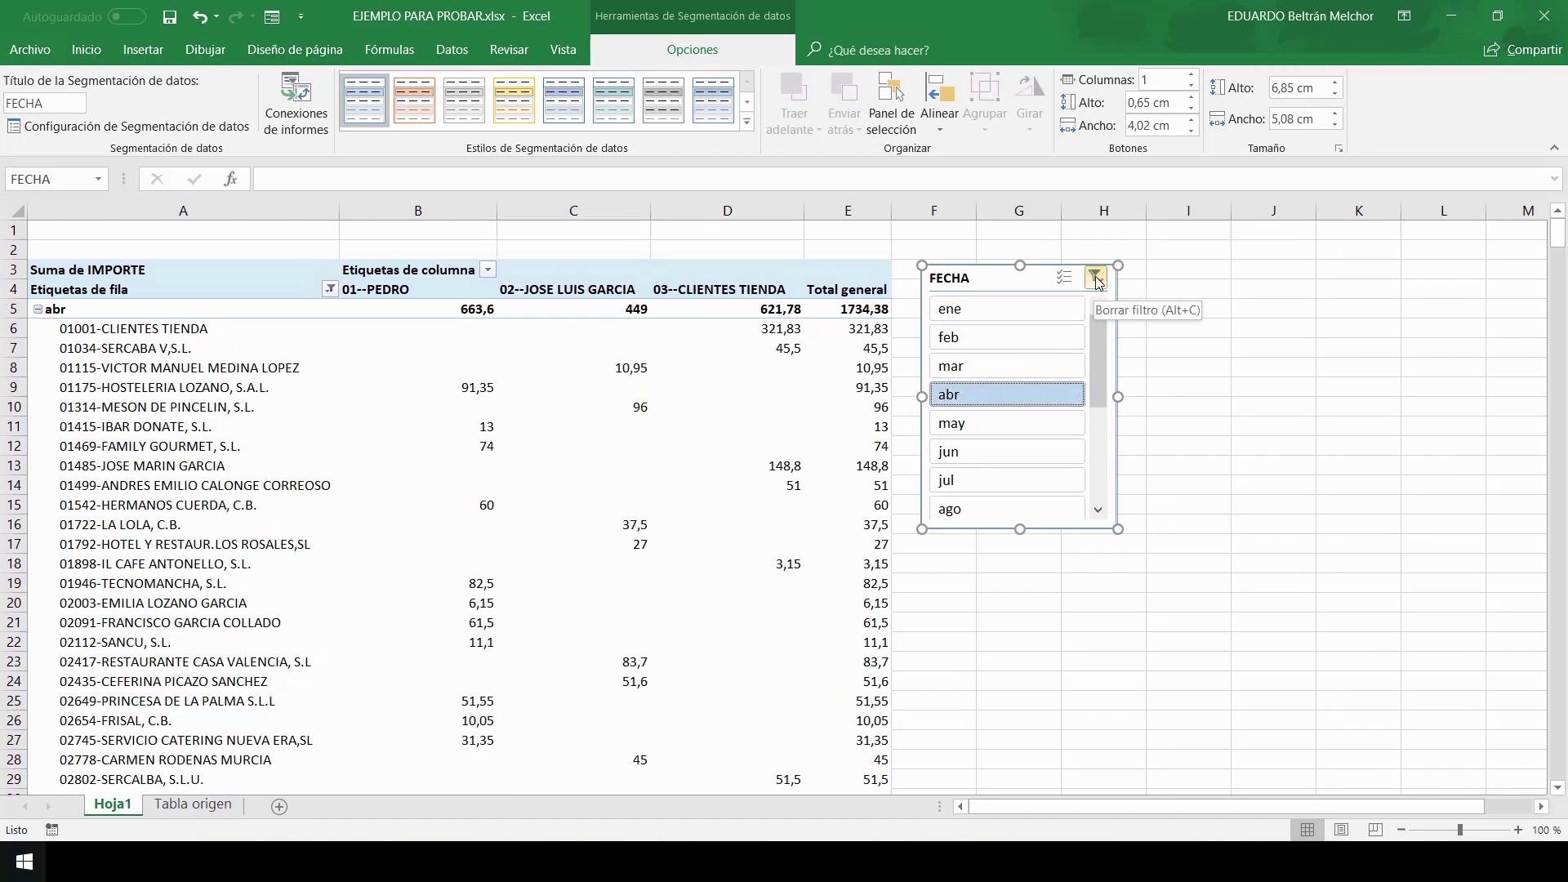
Turn on multi-select in the FECHA slicer so abr, may and jun are all shown
click(1059, 286)
click(964, 450)
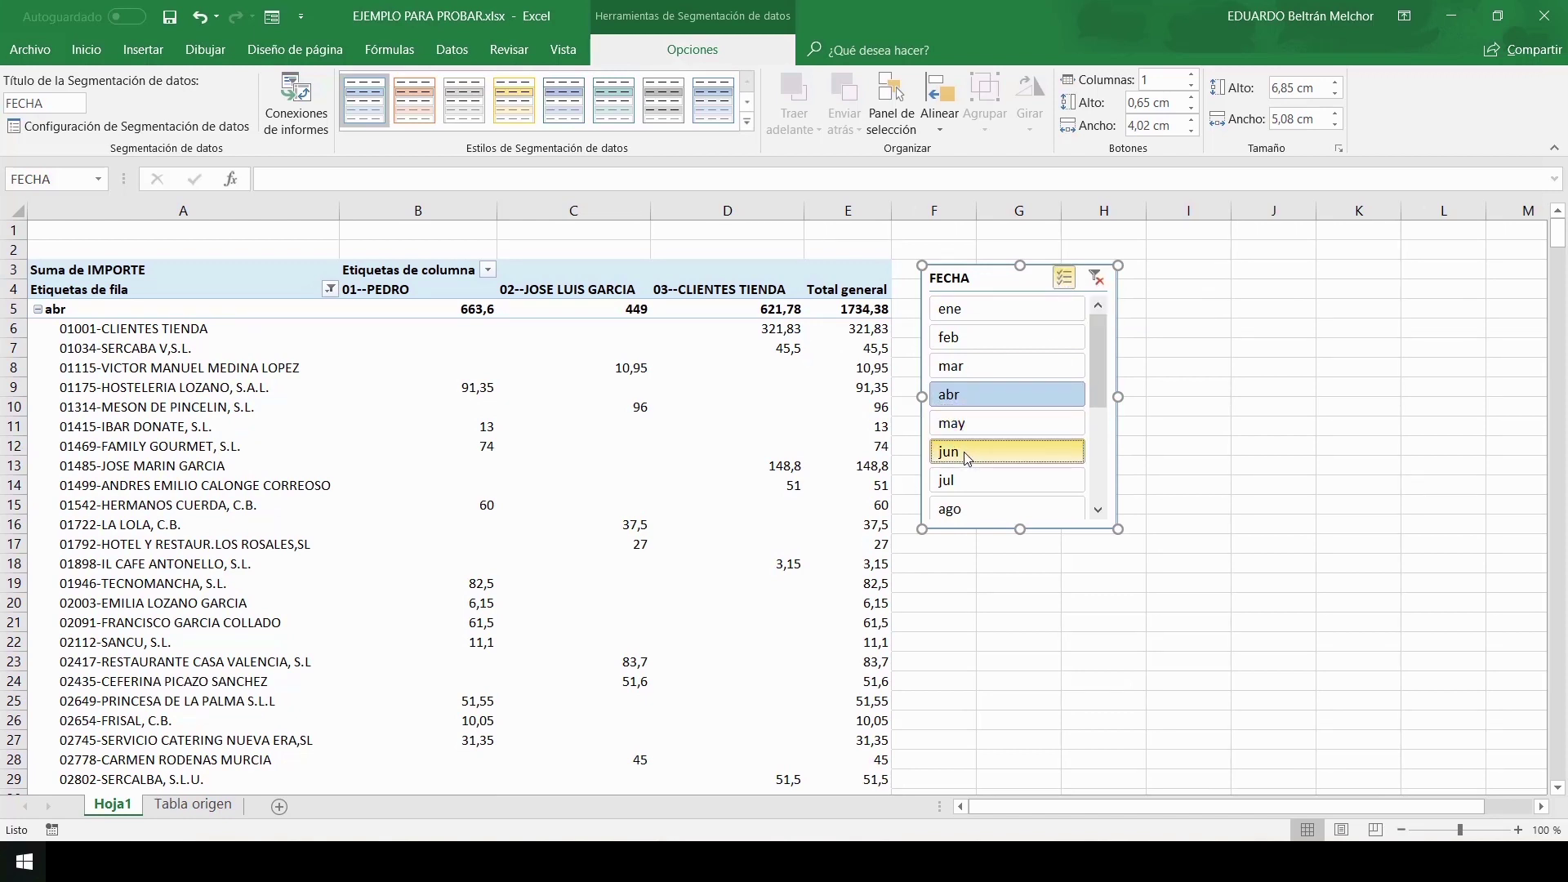
click(973, 423)
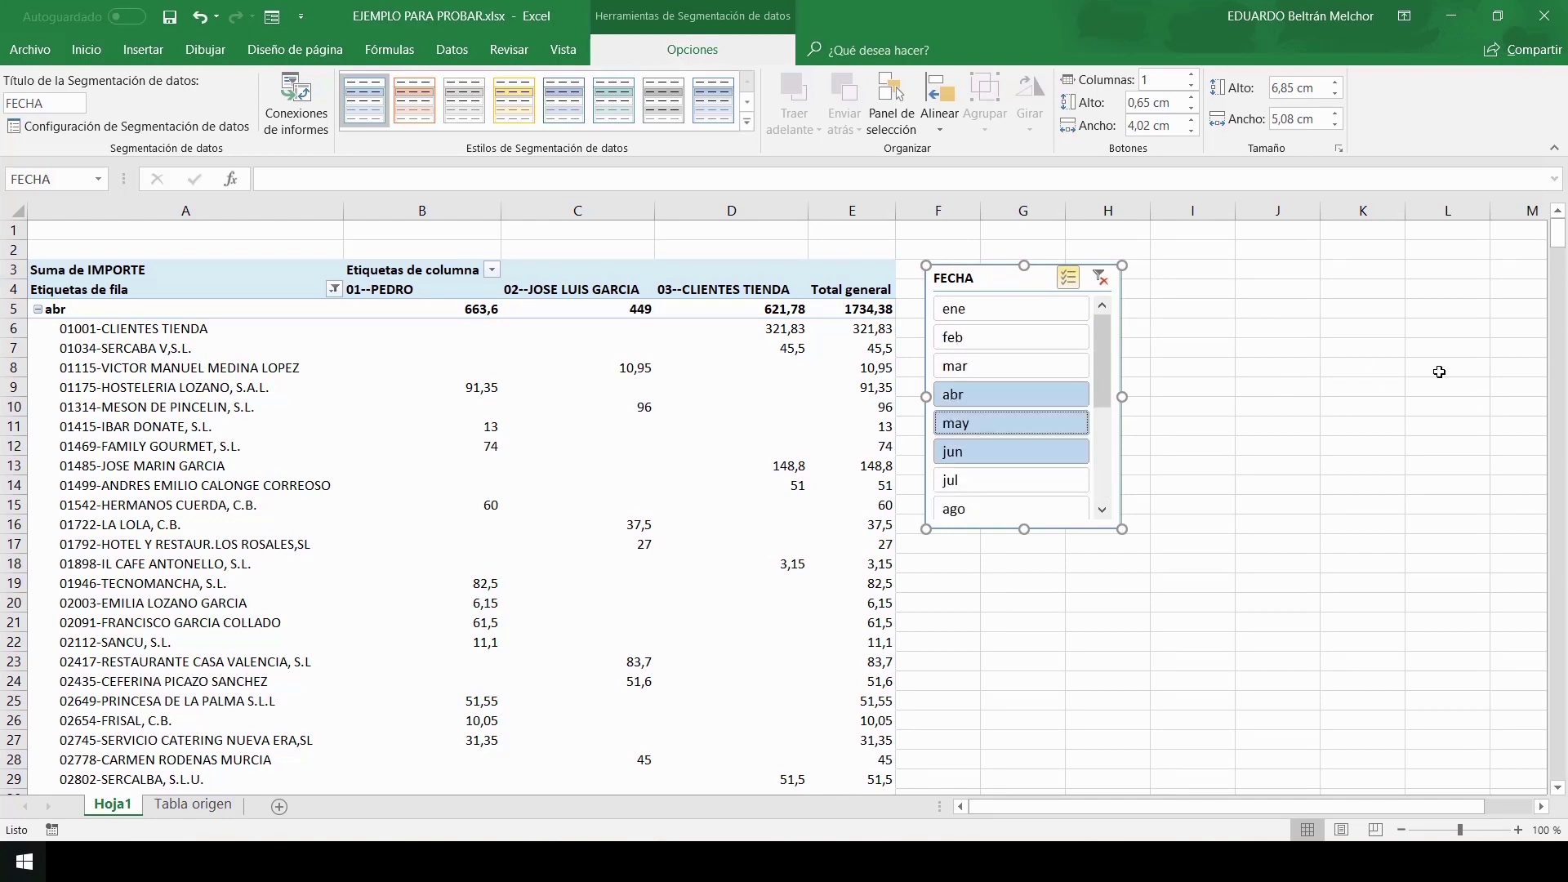
drag(1558, 233, 1565, 193)
From cell B6 in the pivot, insert a second slicer for the AGENTE field
click(480, 336)
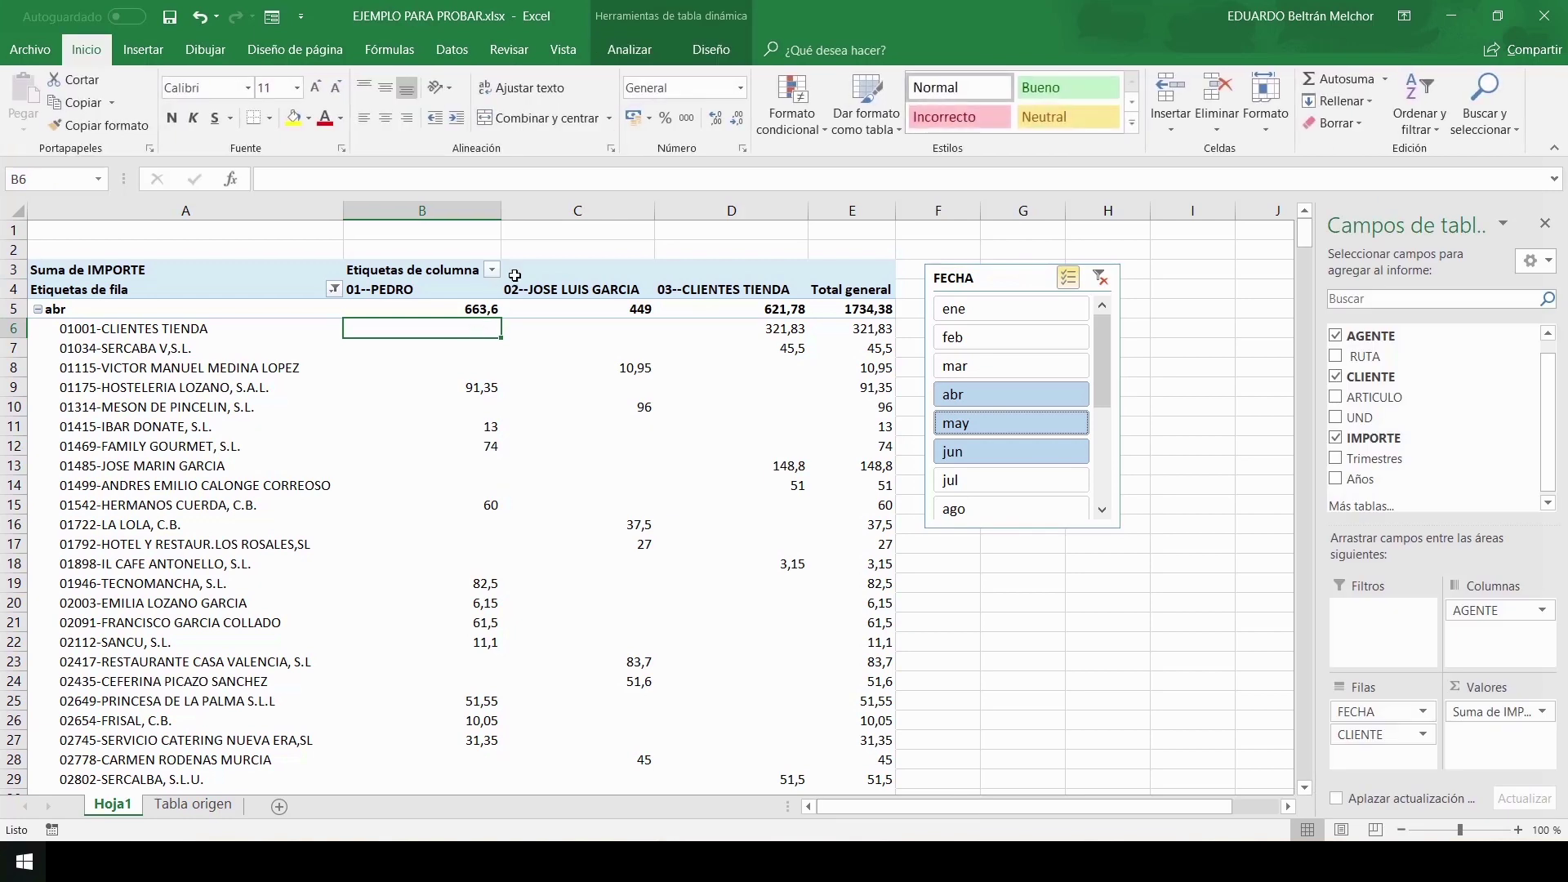
click(618, 49)
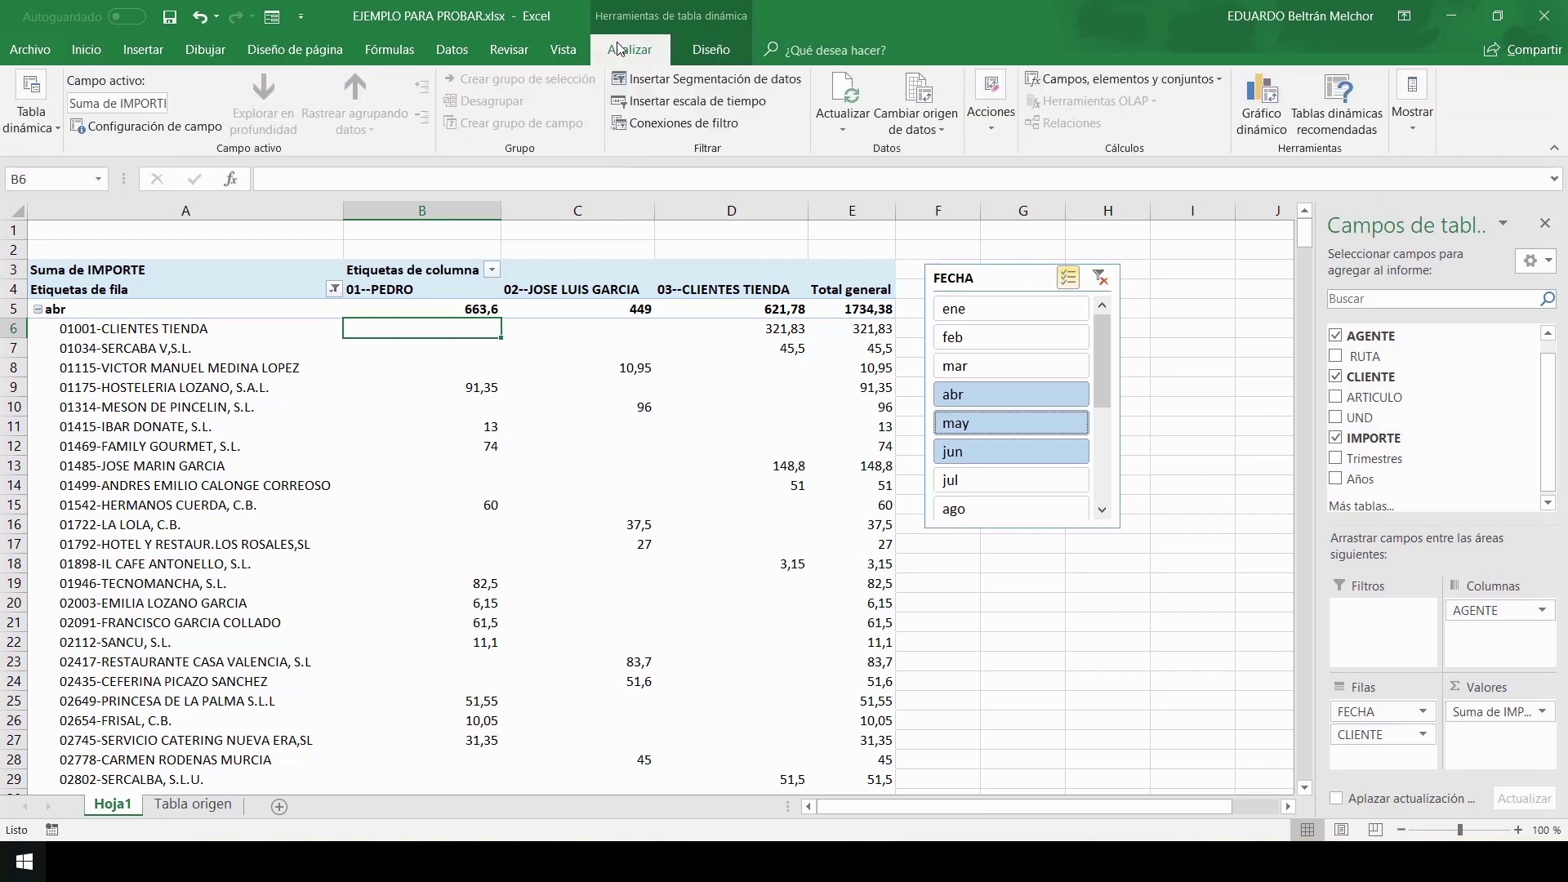
click(735, 80)
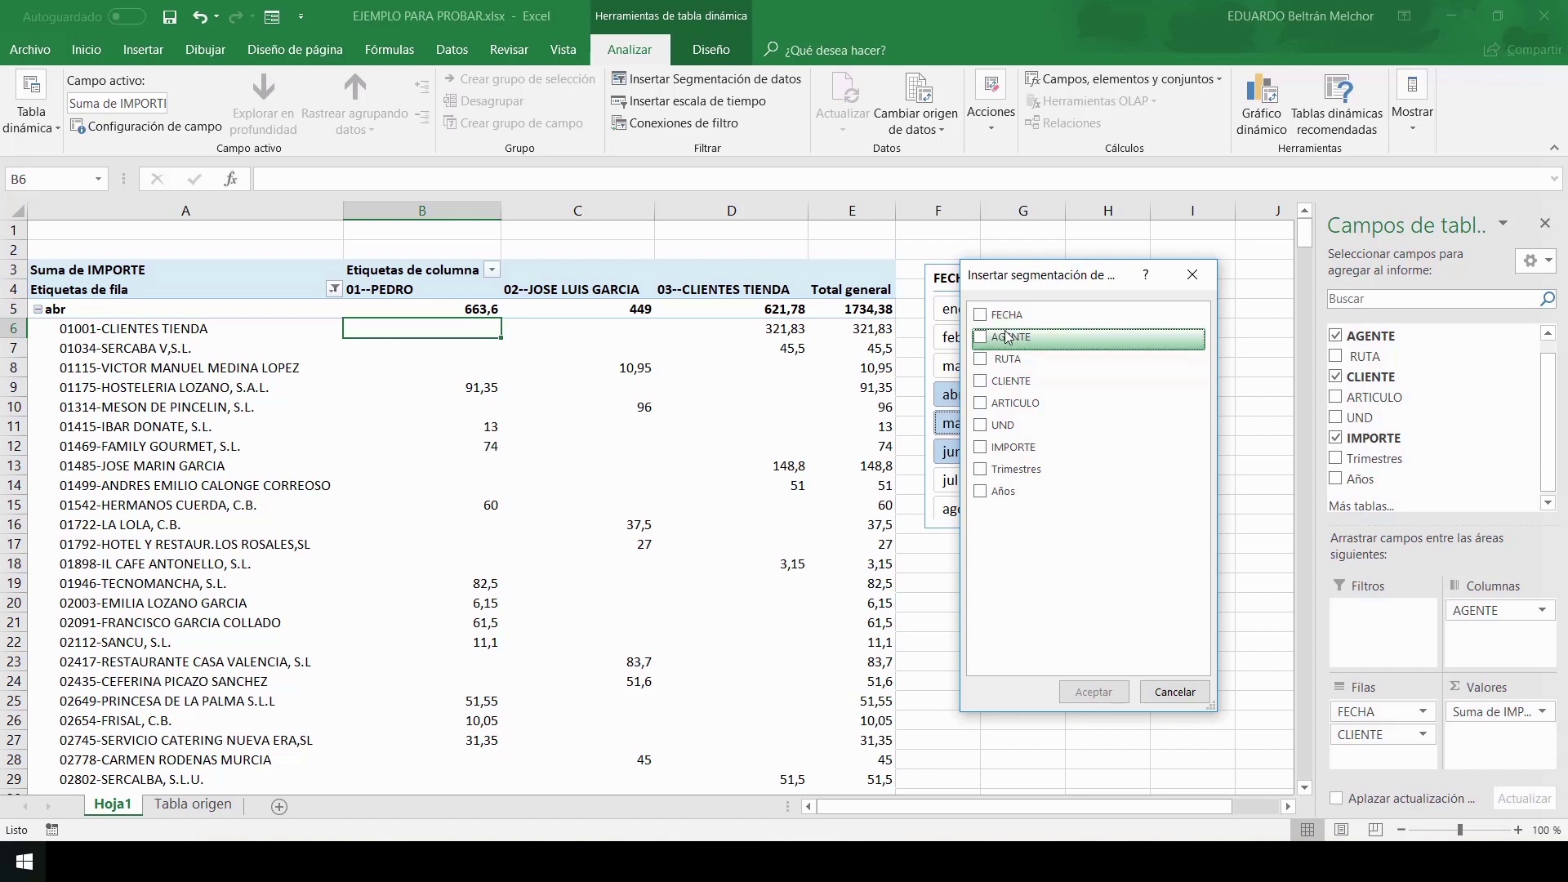
click(981, 337)
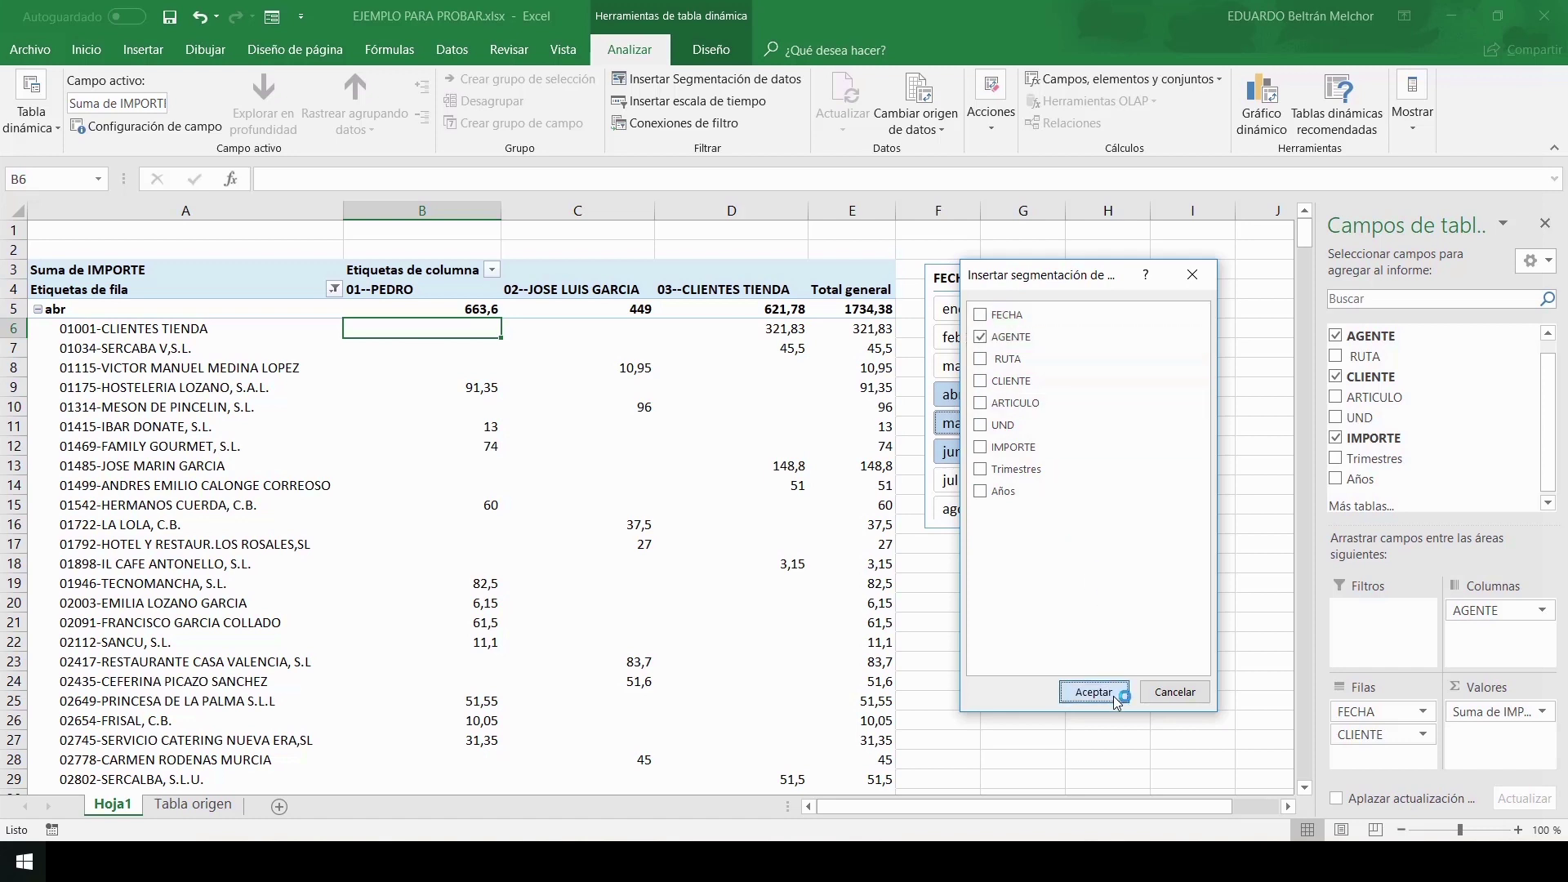
click(1094, 692)
Place the AGENTE slicer beside FECHA and filter to 03--CLIENTES TIENDA after trying 01--PEDRO
drag(661, 389, 1255, 274)
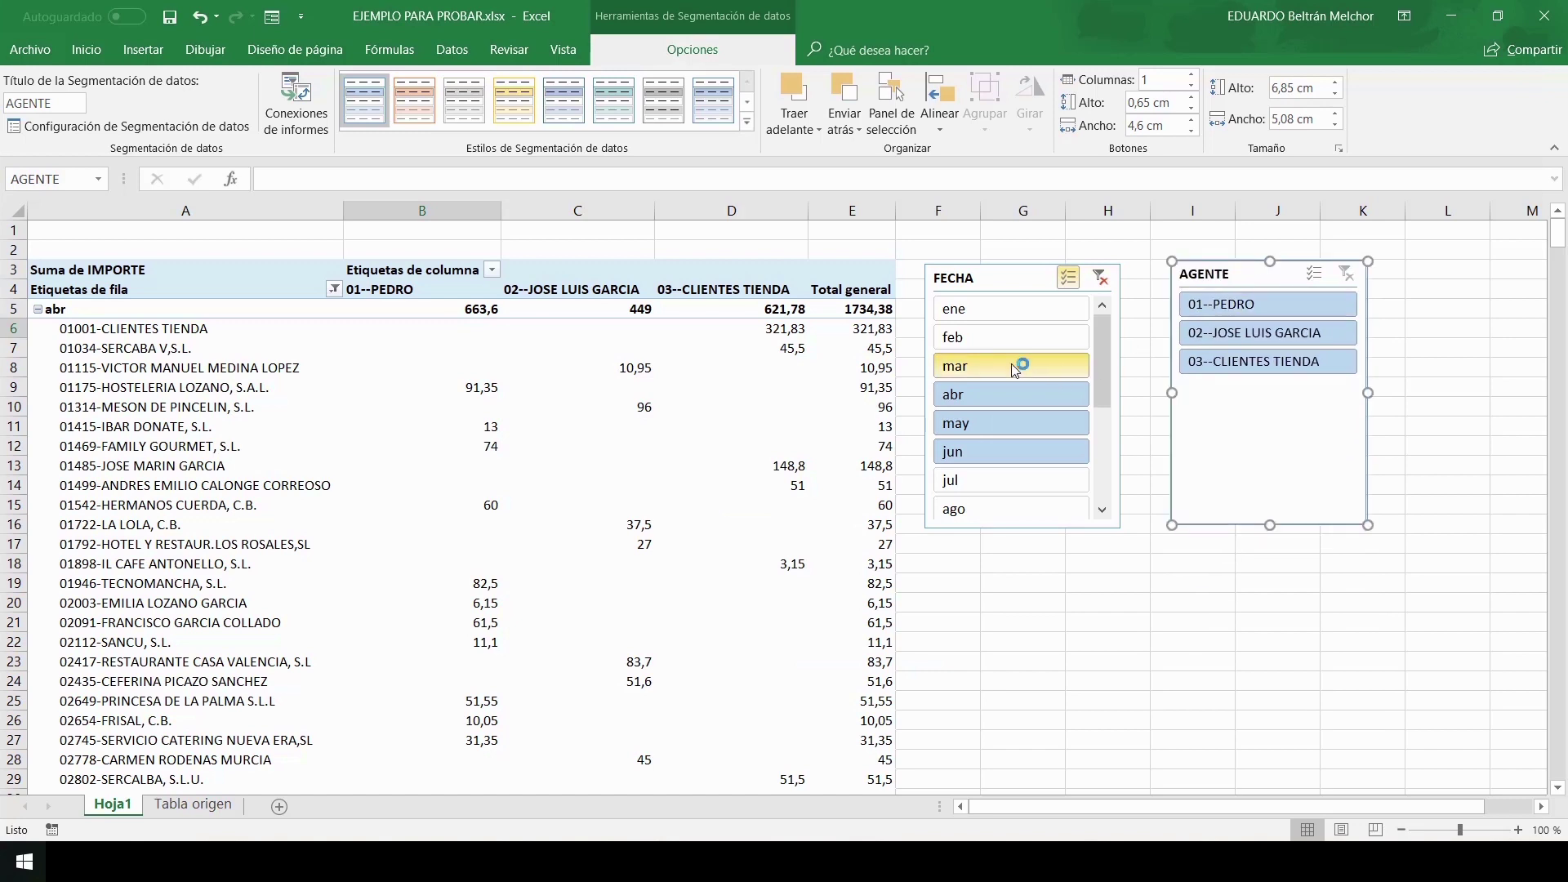
click(1268, 304)
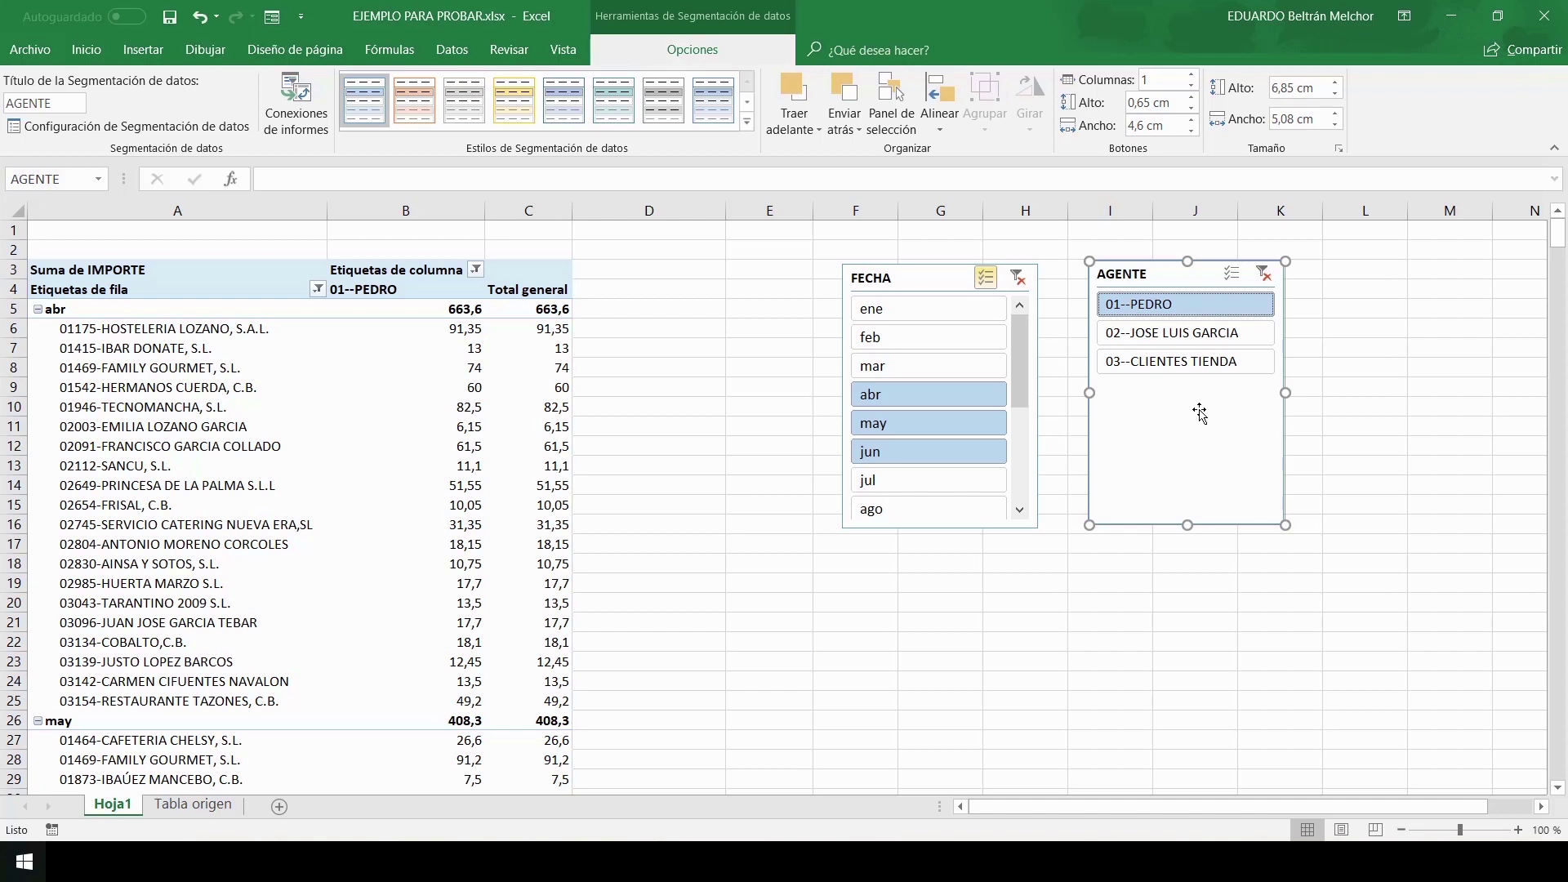
click(1167, 361)
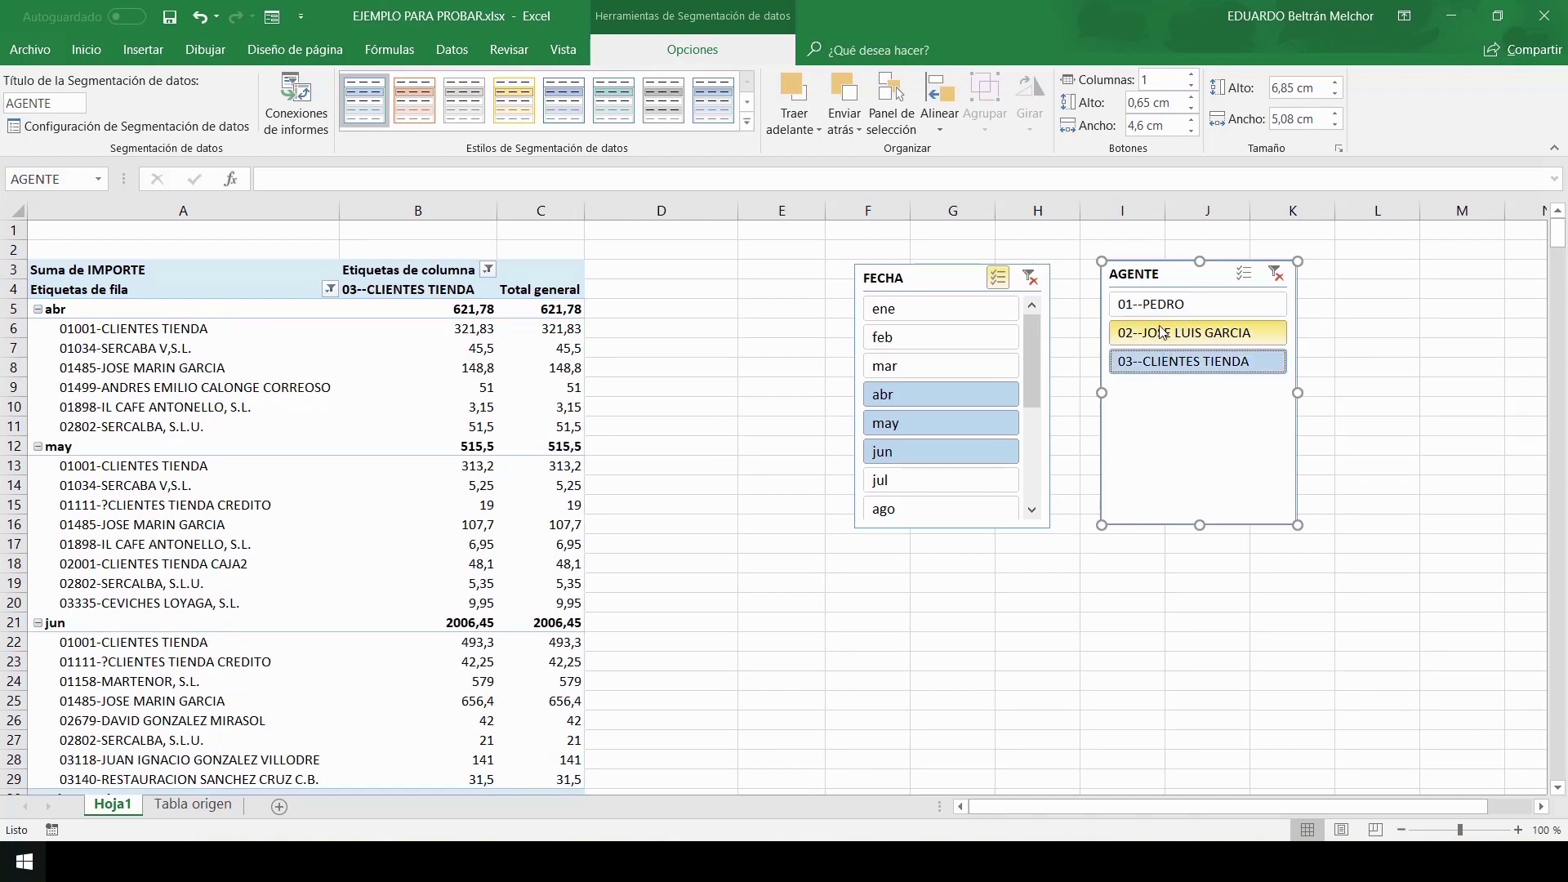
click(933, 280)
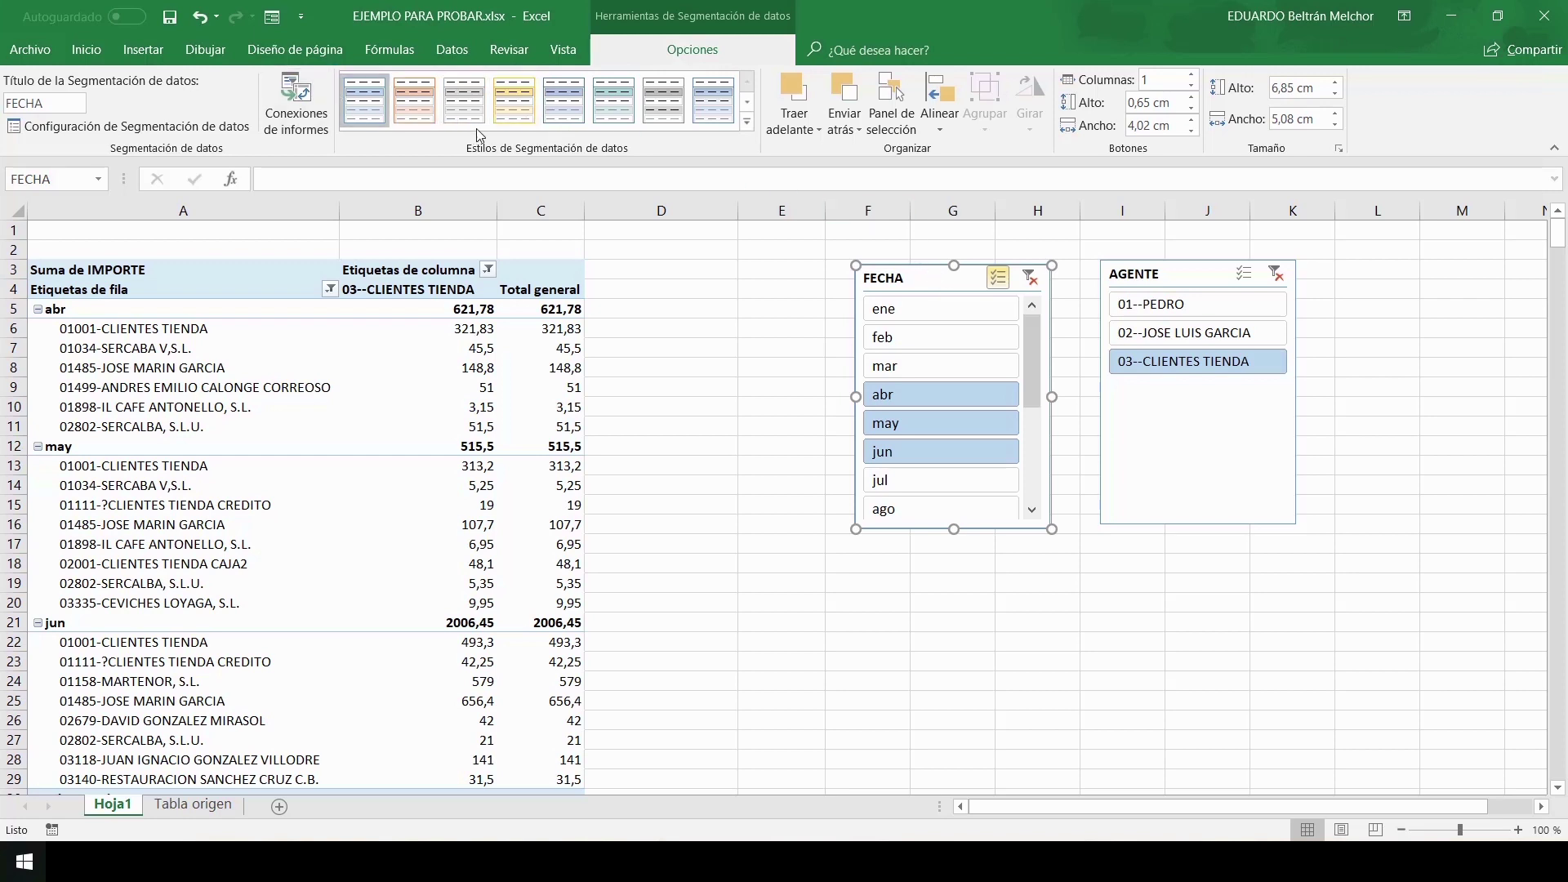
Give the FECHA slicer a light yellow style and the AGENTE slicer a dark orange style
click(747, 121)
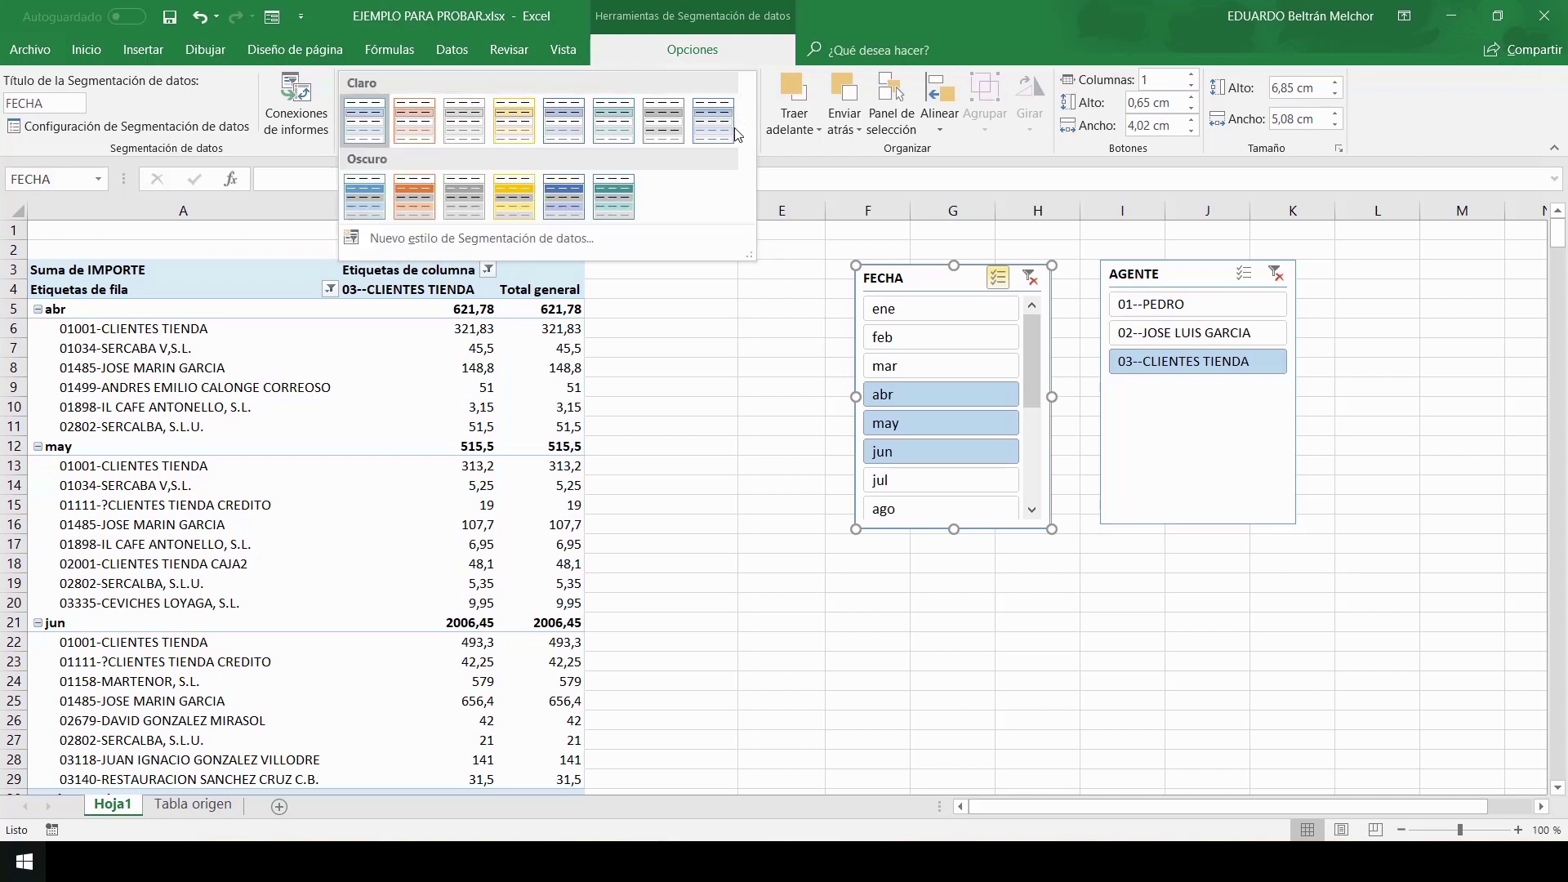
click(511, 135)
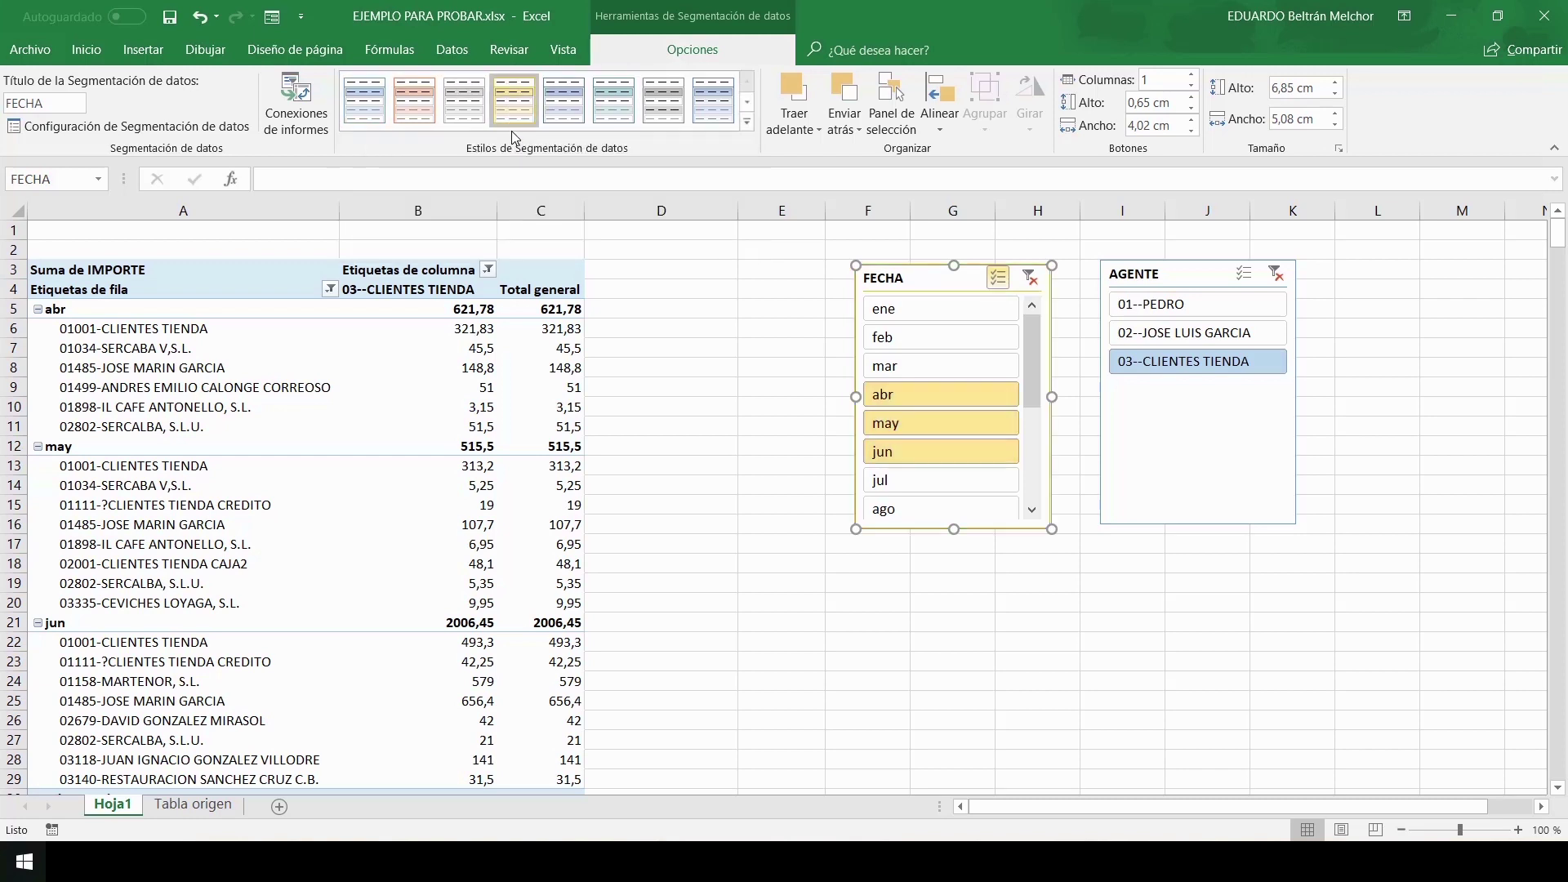
click(1184, 274)
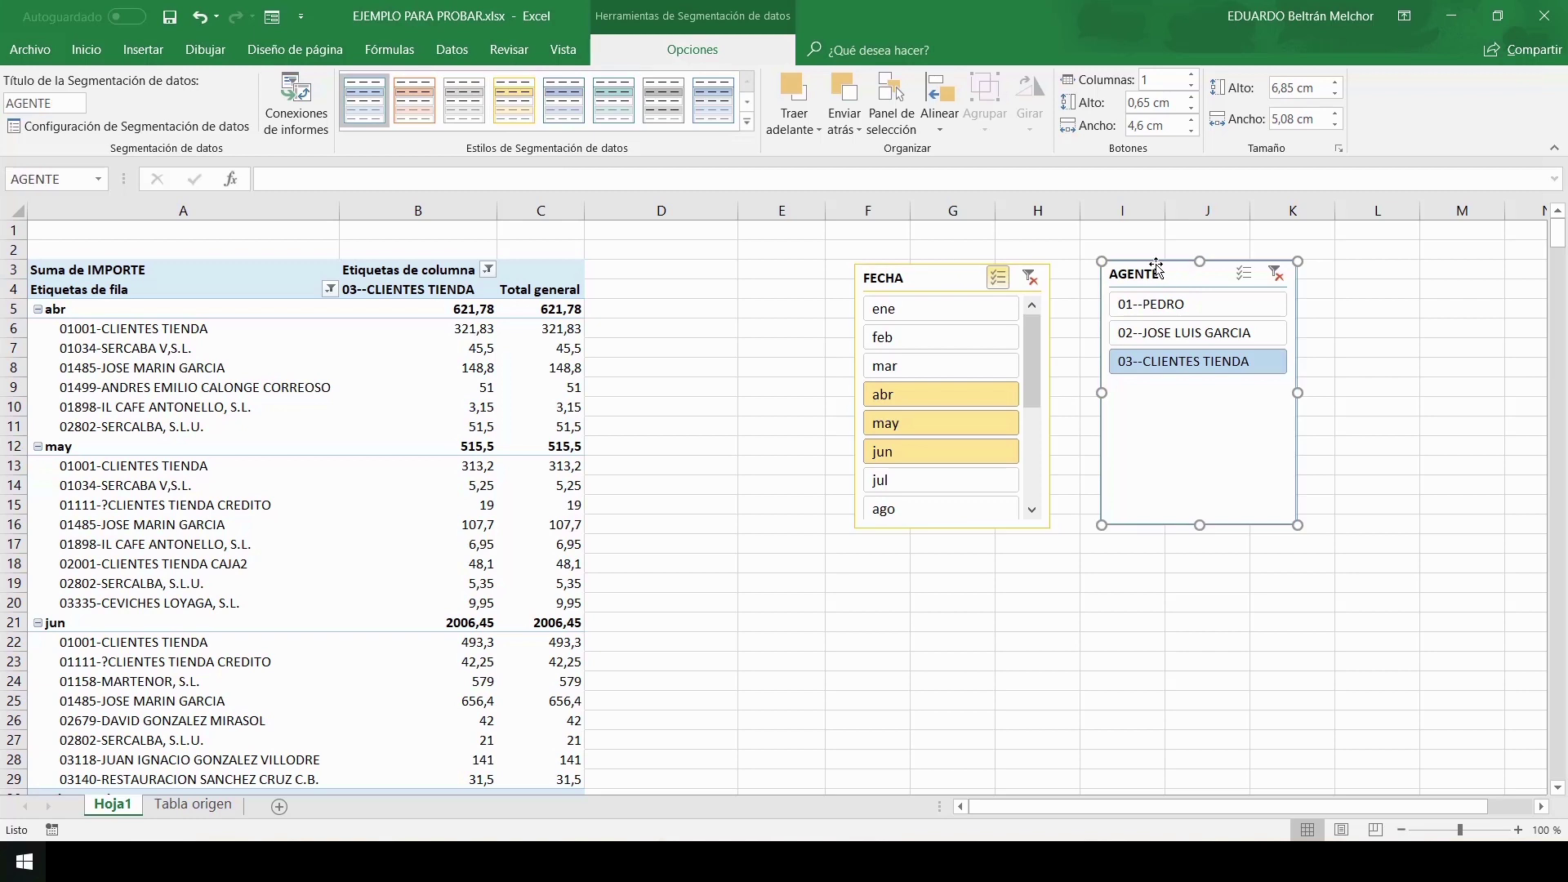
click(748, 121)
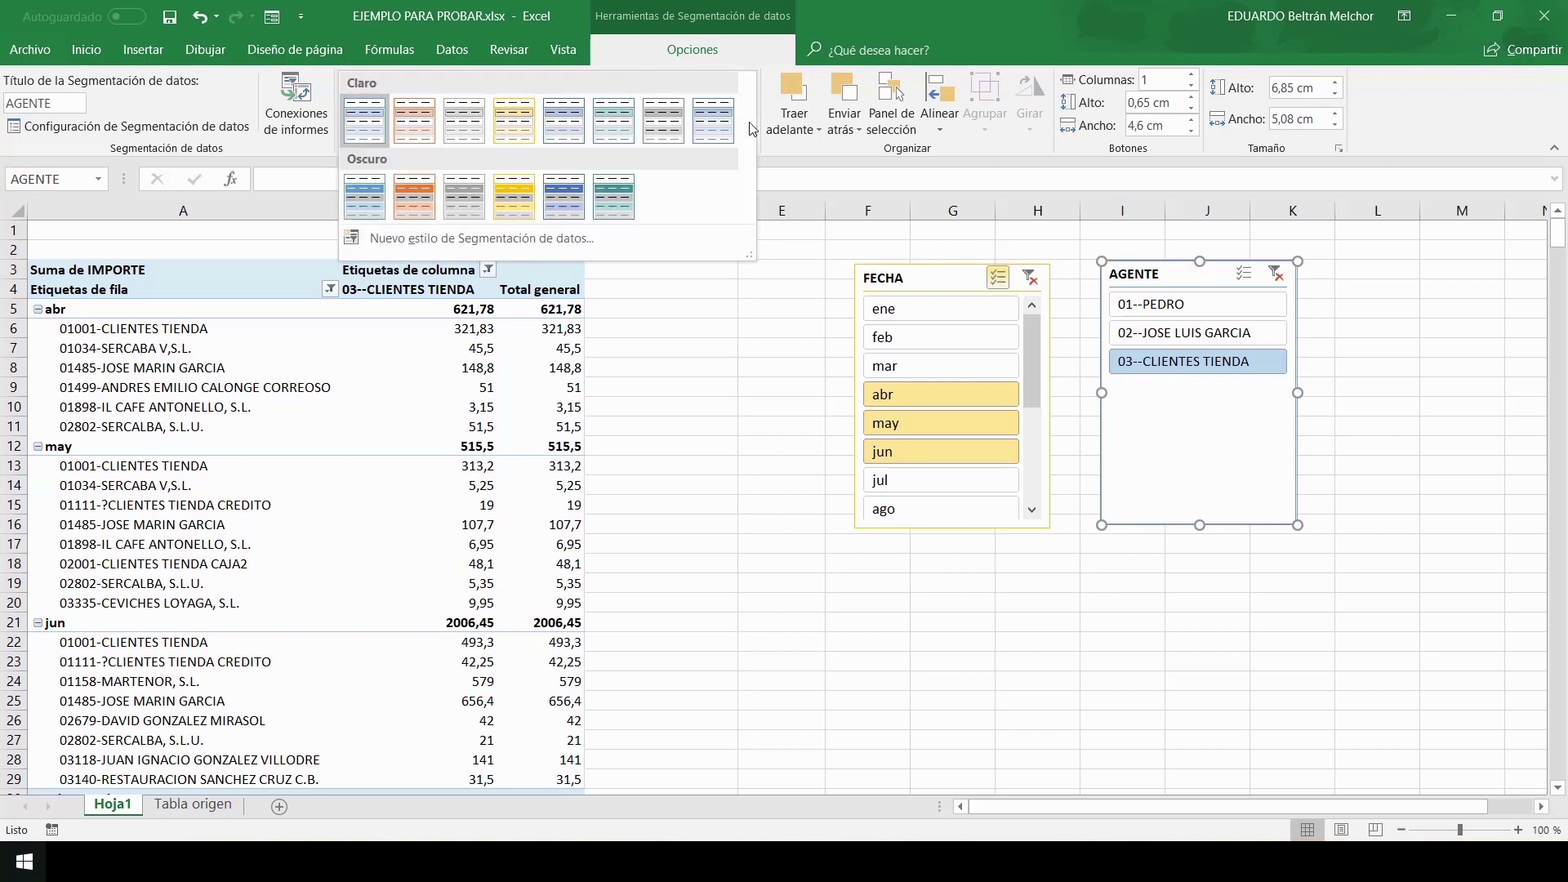
click(400, 204)
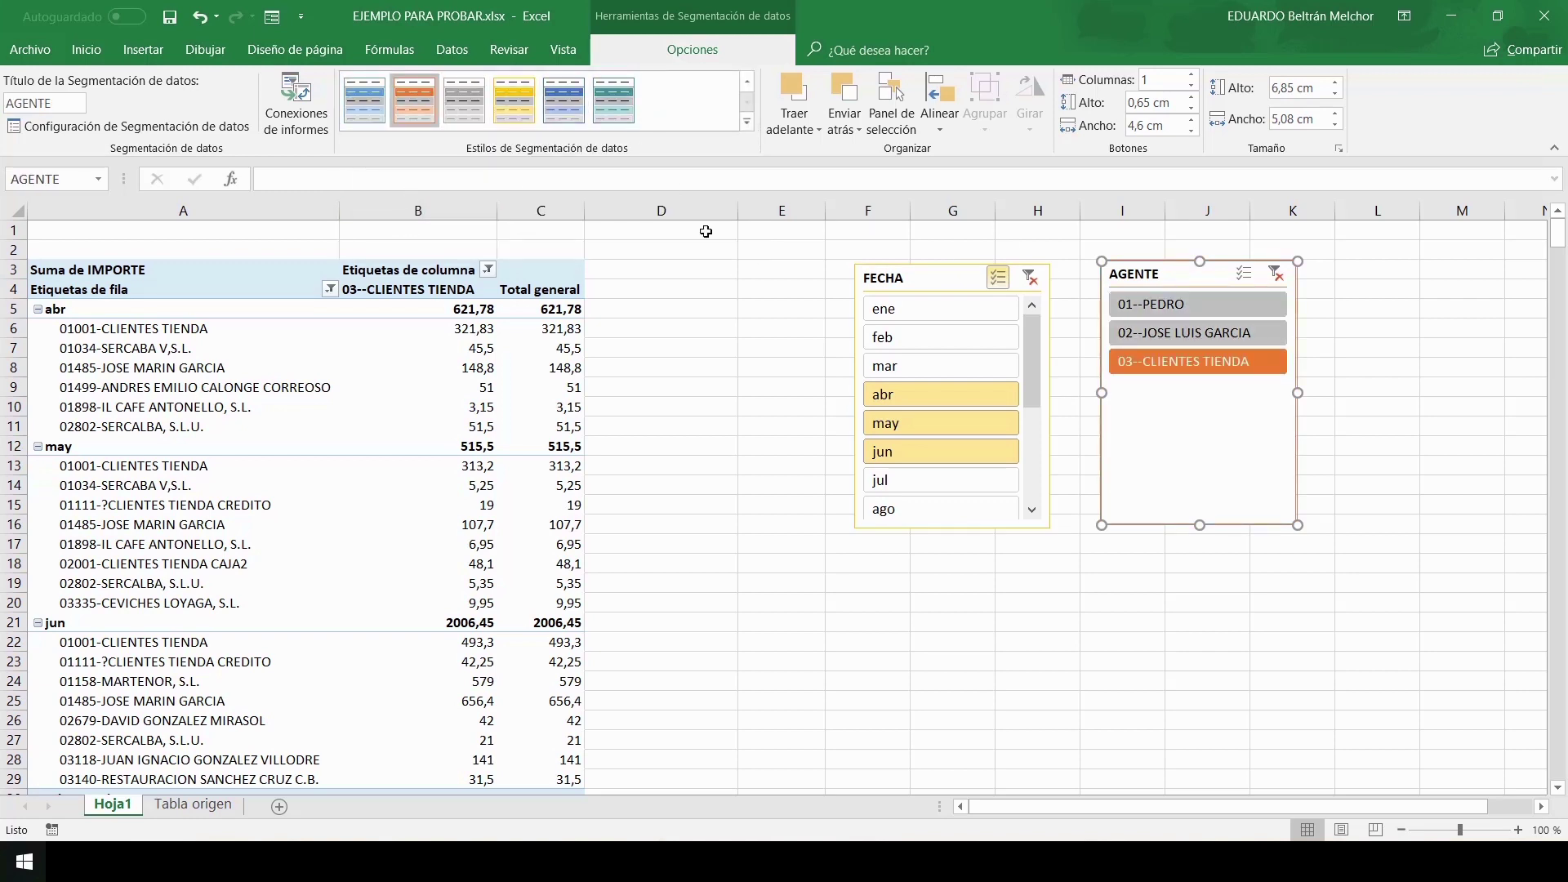
Move the FECHA slicer left, closer to the pivot table
drag(912, 276, 767, 274)
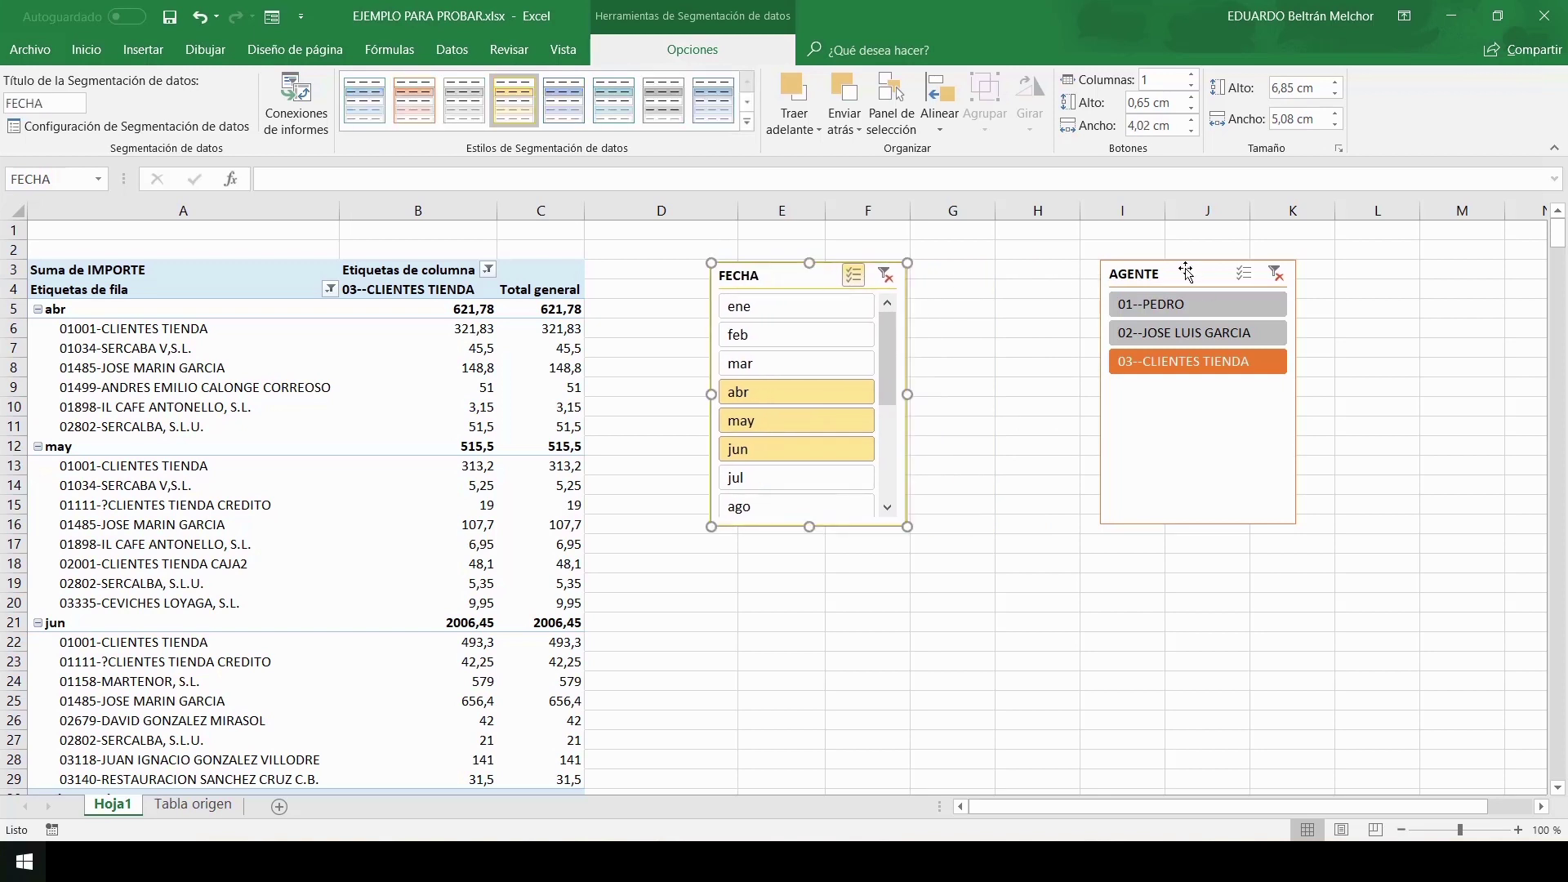
drag(1184, 274, 1073, 274)
click(1073, 274)
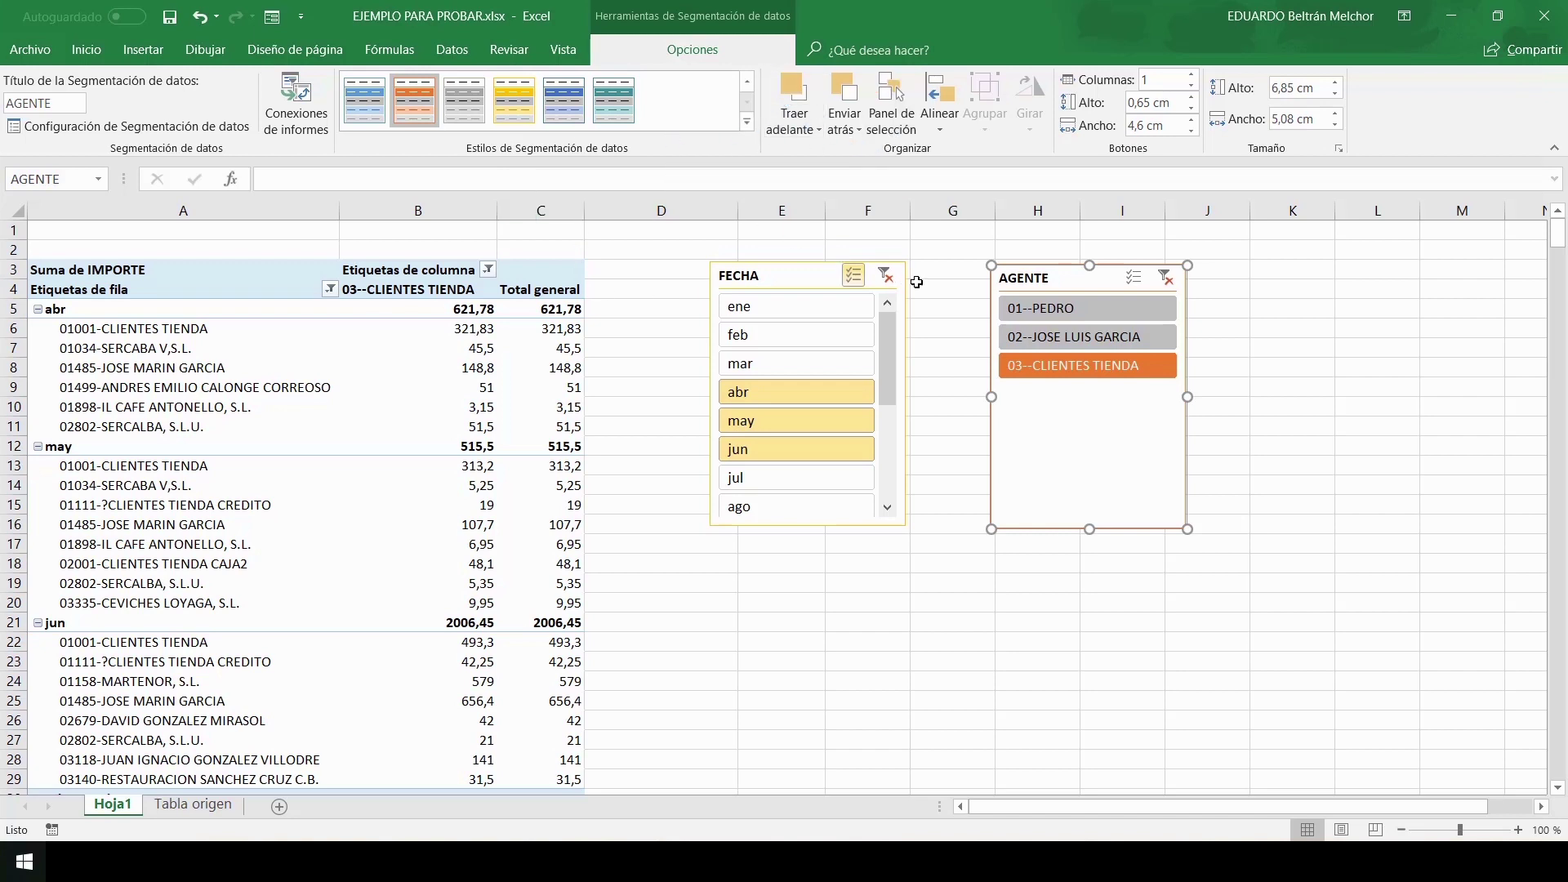
Select a pivot value cell, show the Analizar tools, and reselect the FECHA slicer
click(769, 482)
click(390, 384)
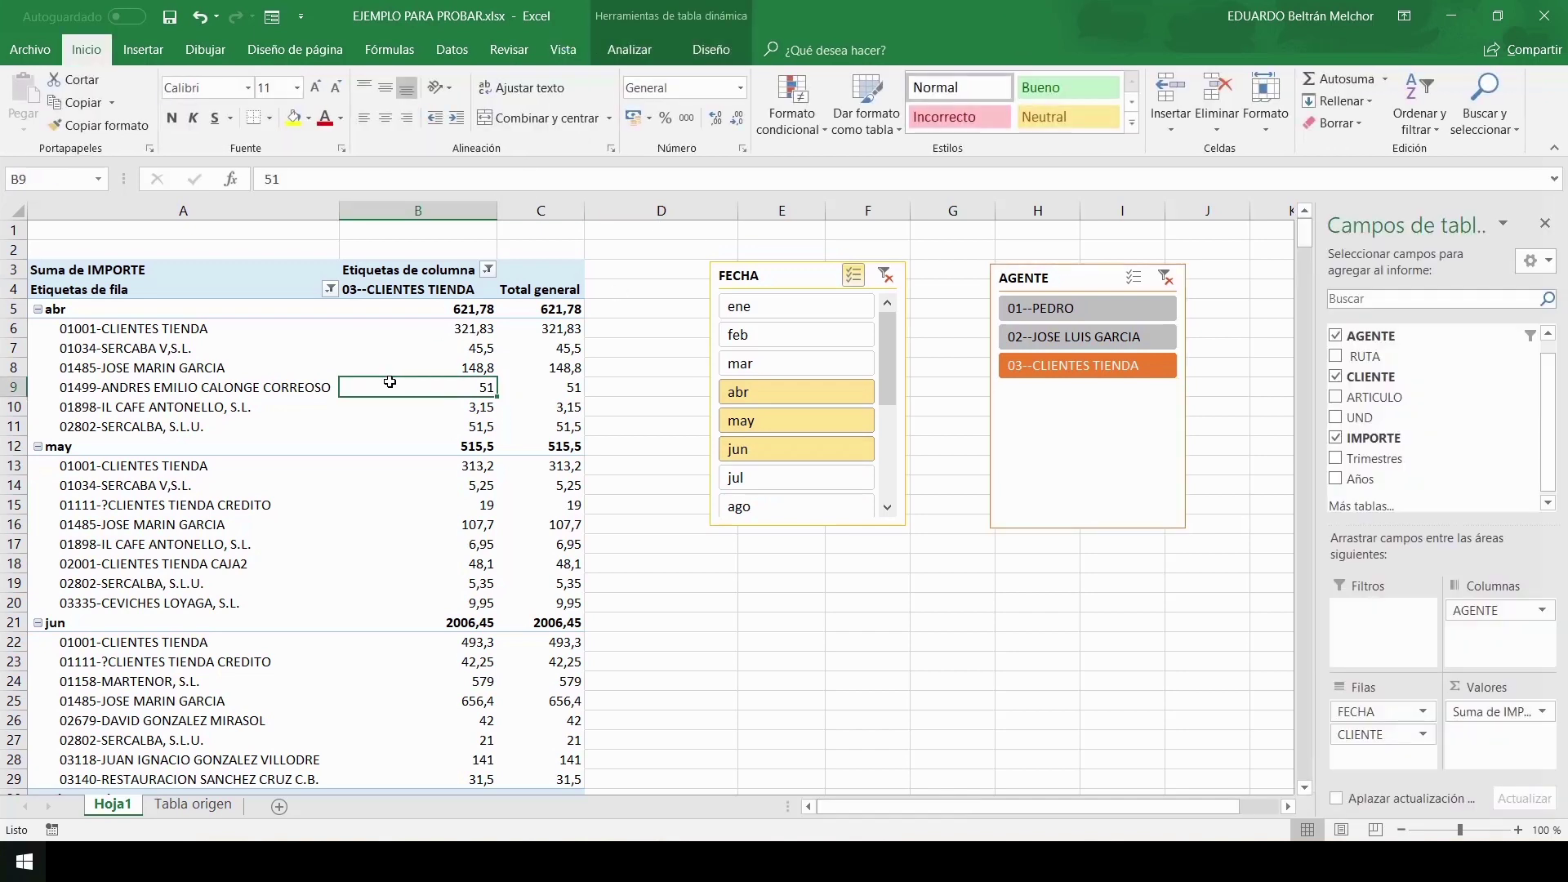
click(630, 51)
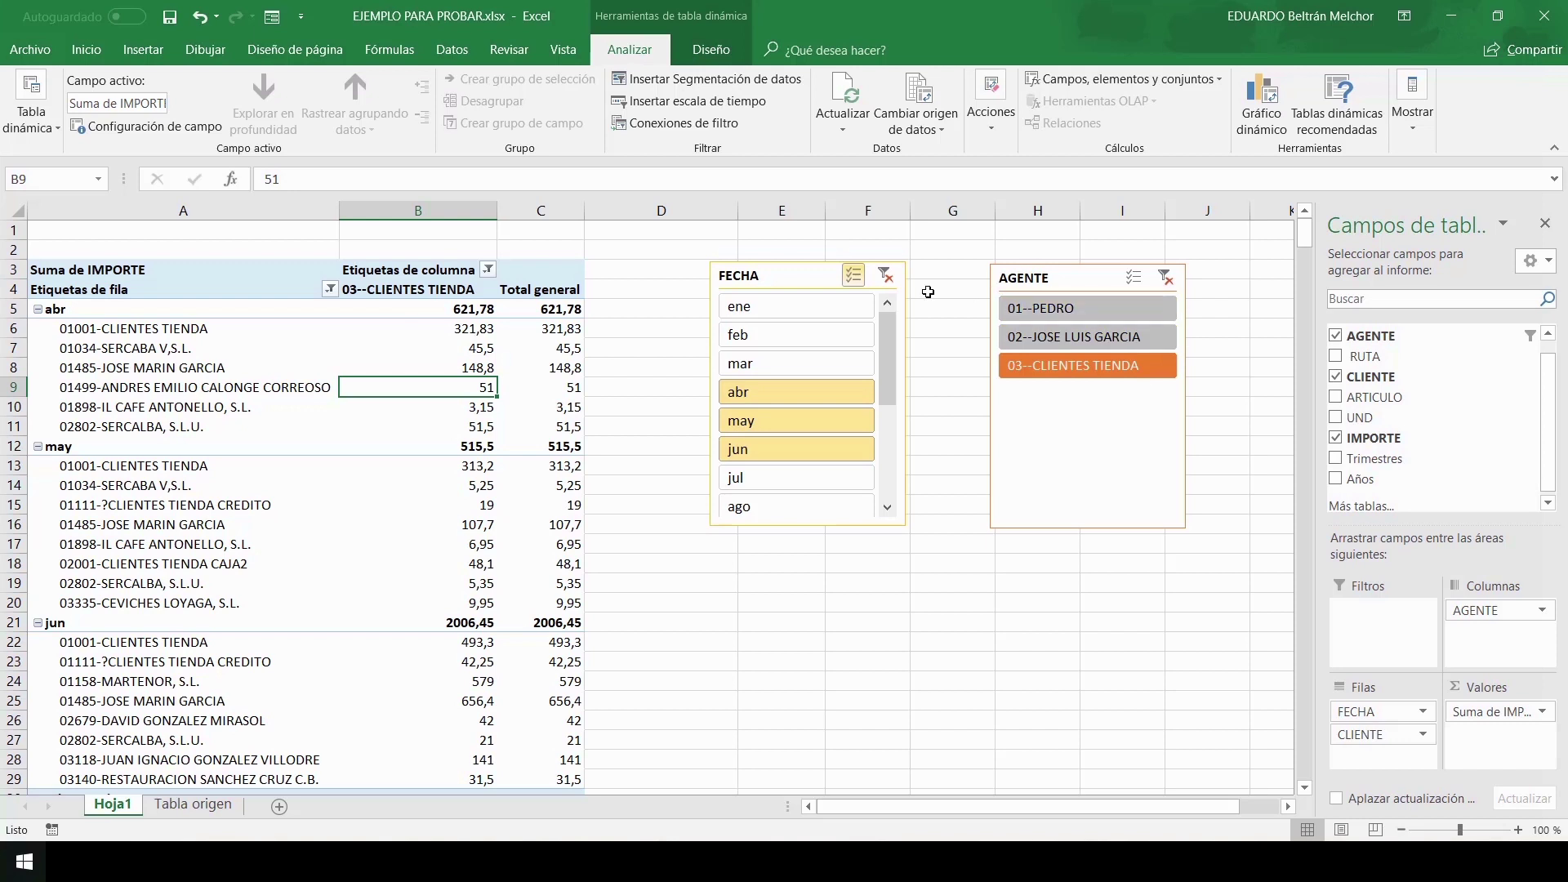
click(794, 282)
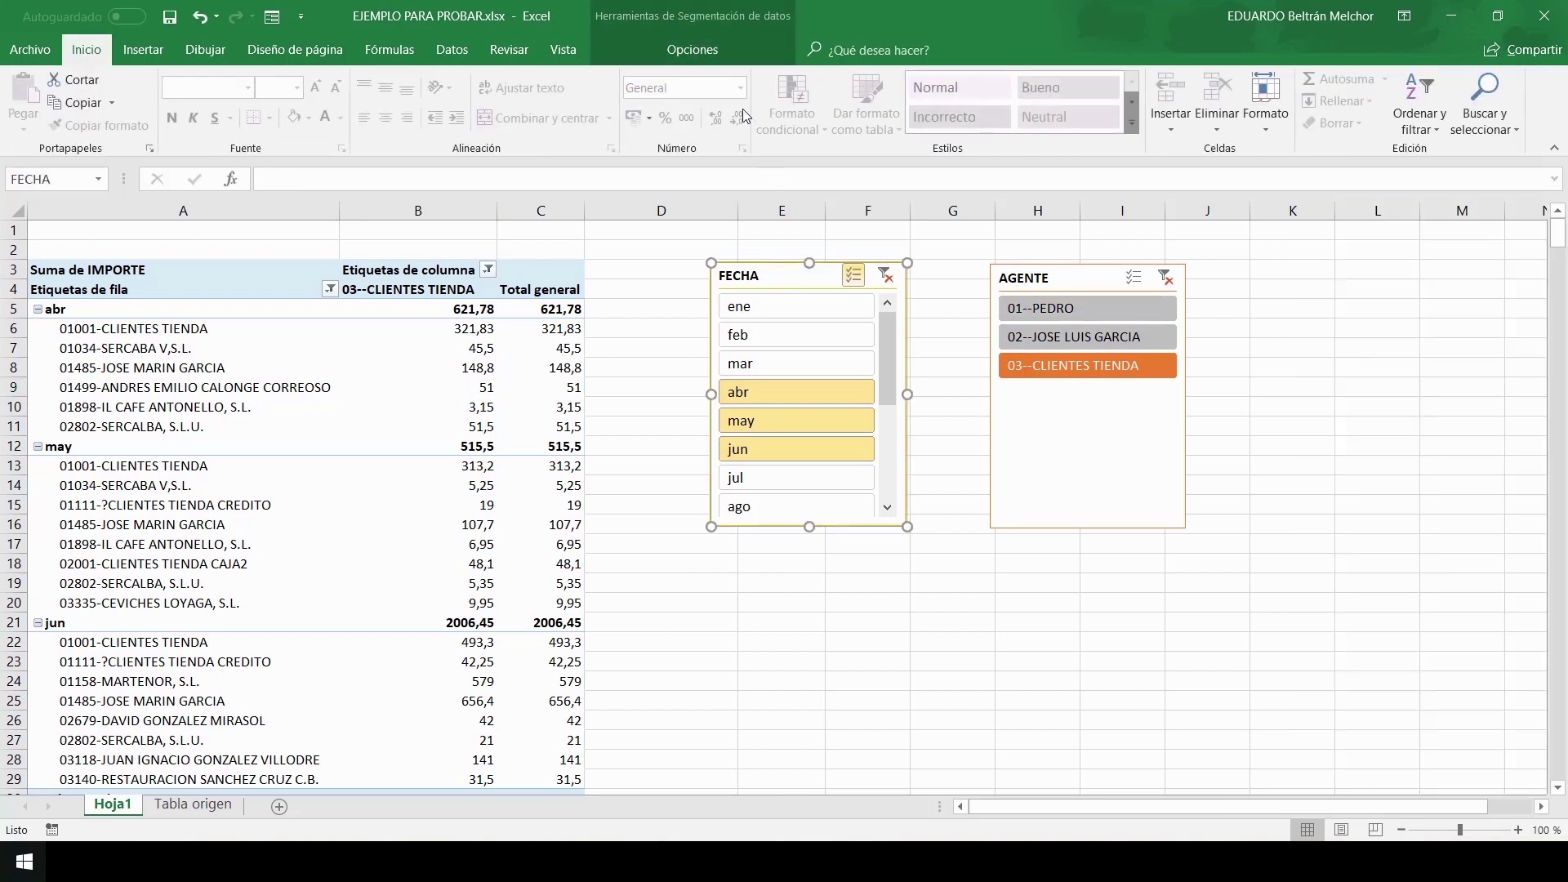